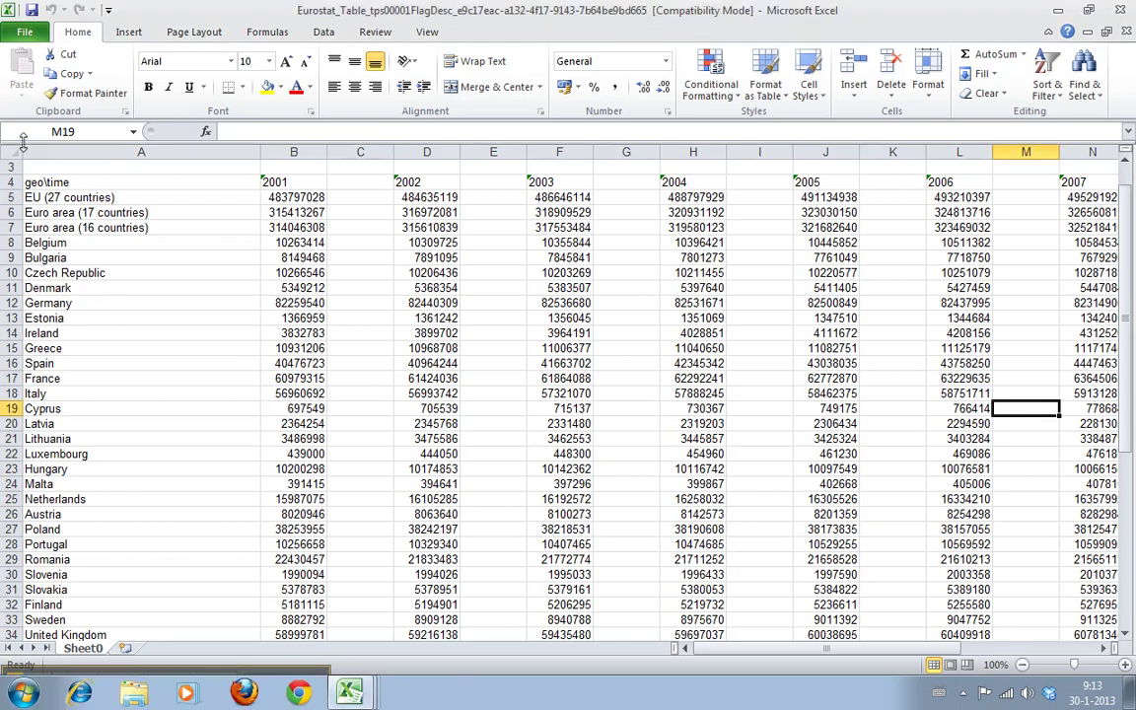
# - Sort A4:X42 A to Z by the geo\time column, treating the first row as headers
pyautogui.moveTo(43, 179)
pyautogui.mouseDown()
pyautogui.moveTo(1107, 702)
pyautogui.moveTo(998, 601)
pyautogui.mouseUp()
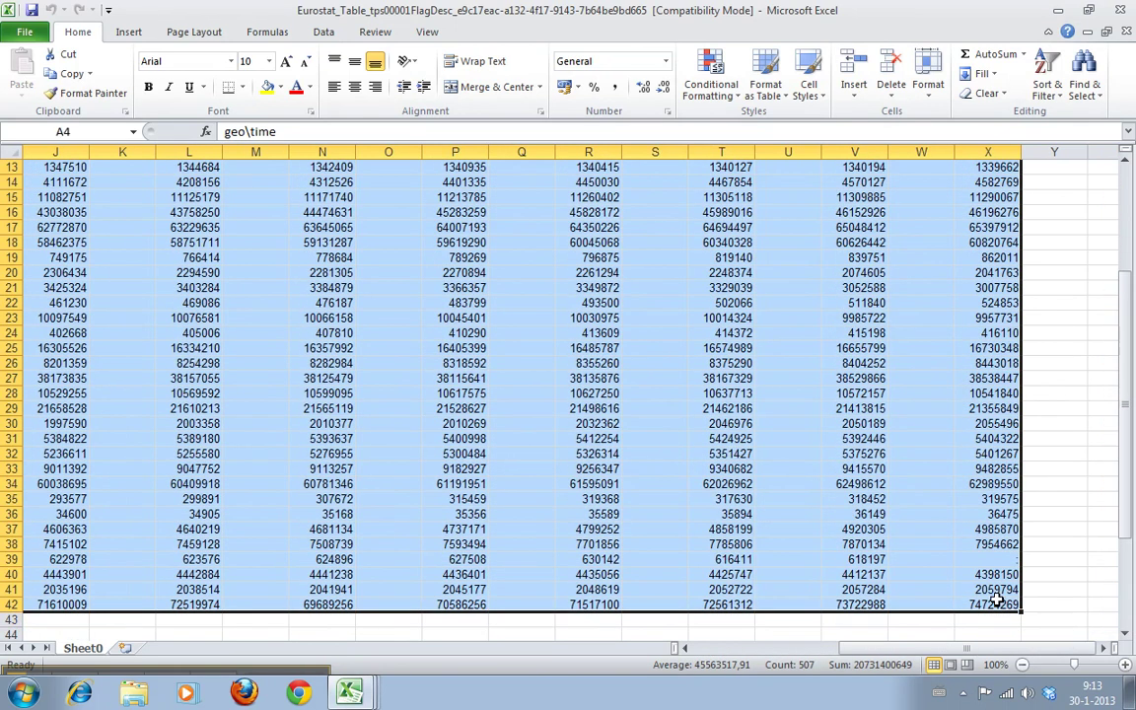
pyautogui.moveTo(927, 648); pyautogui.dragTo(769, 648)
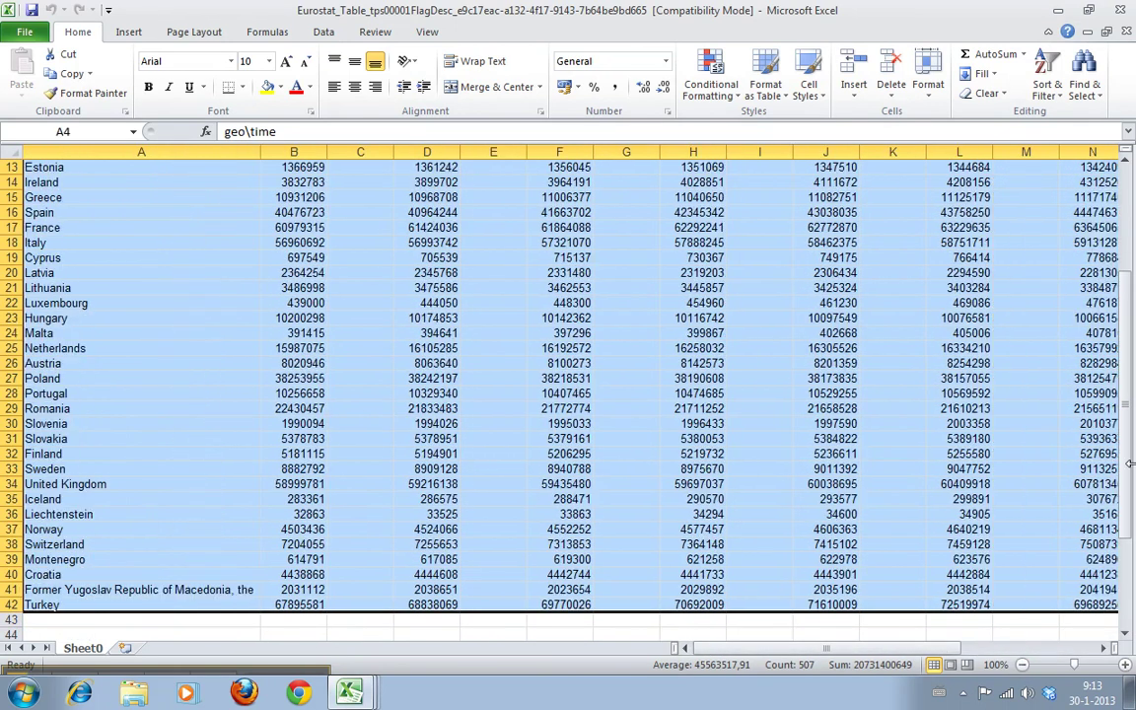
pyautogui.moveTo(1130, 464); pyautogui.dragTo(1126, 296)
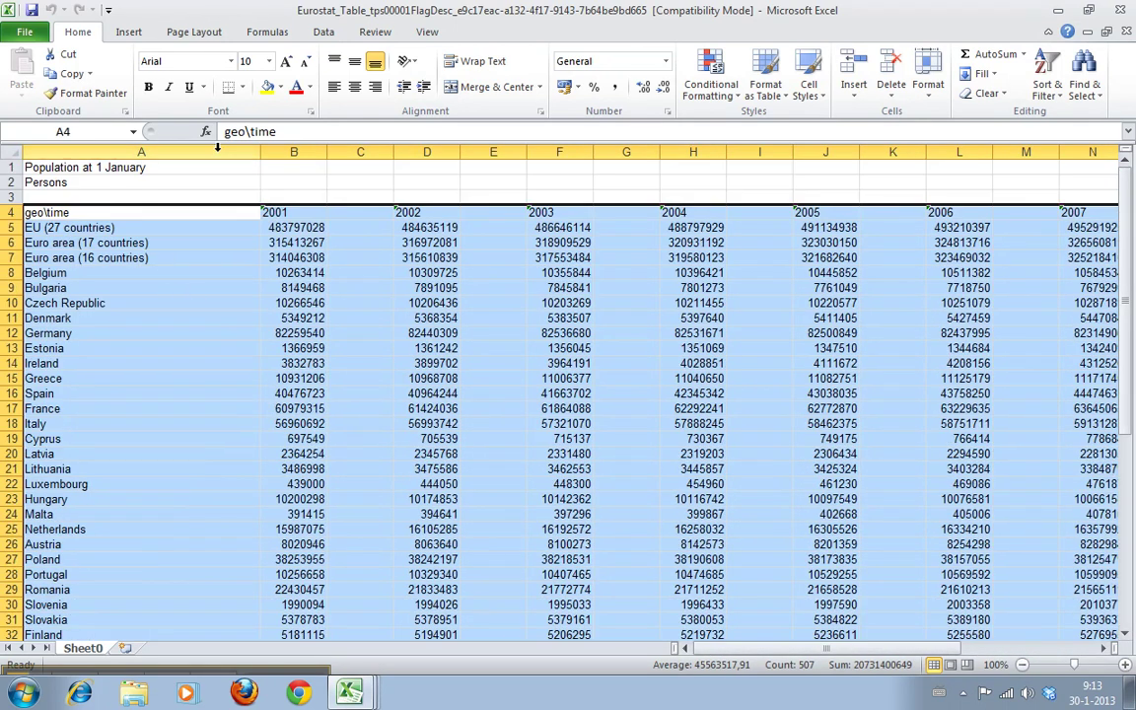
pyautogui.click(322, 34)
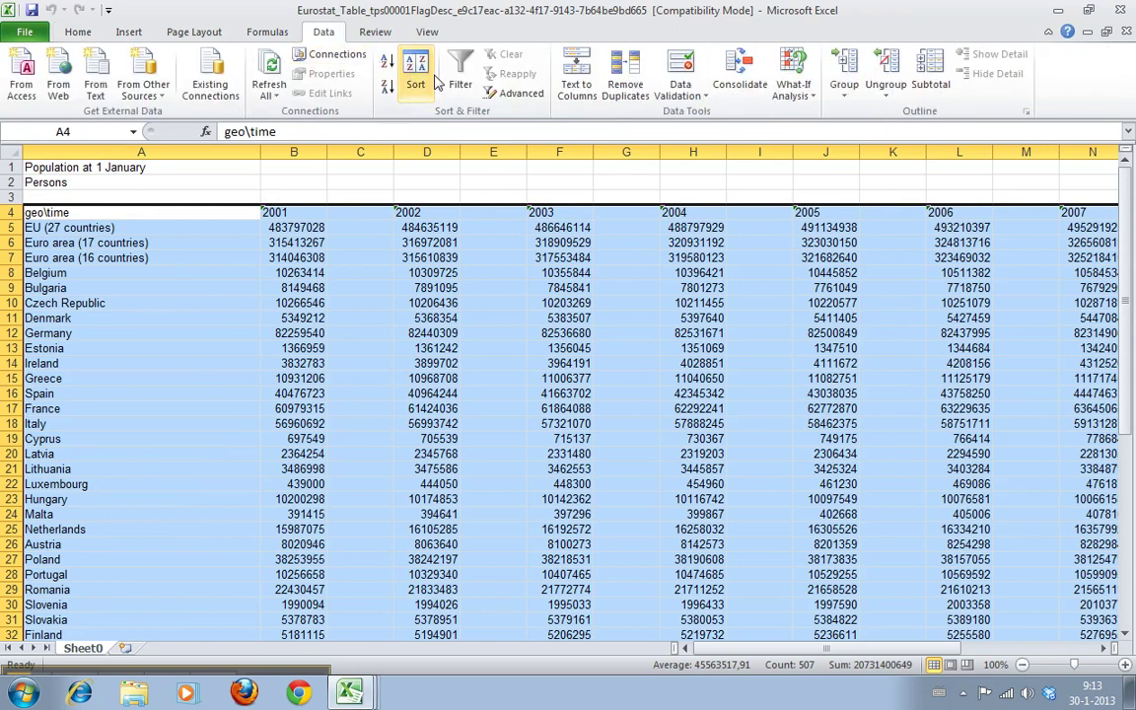
pyautogui.click(415, 79)
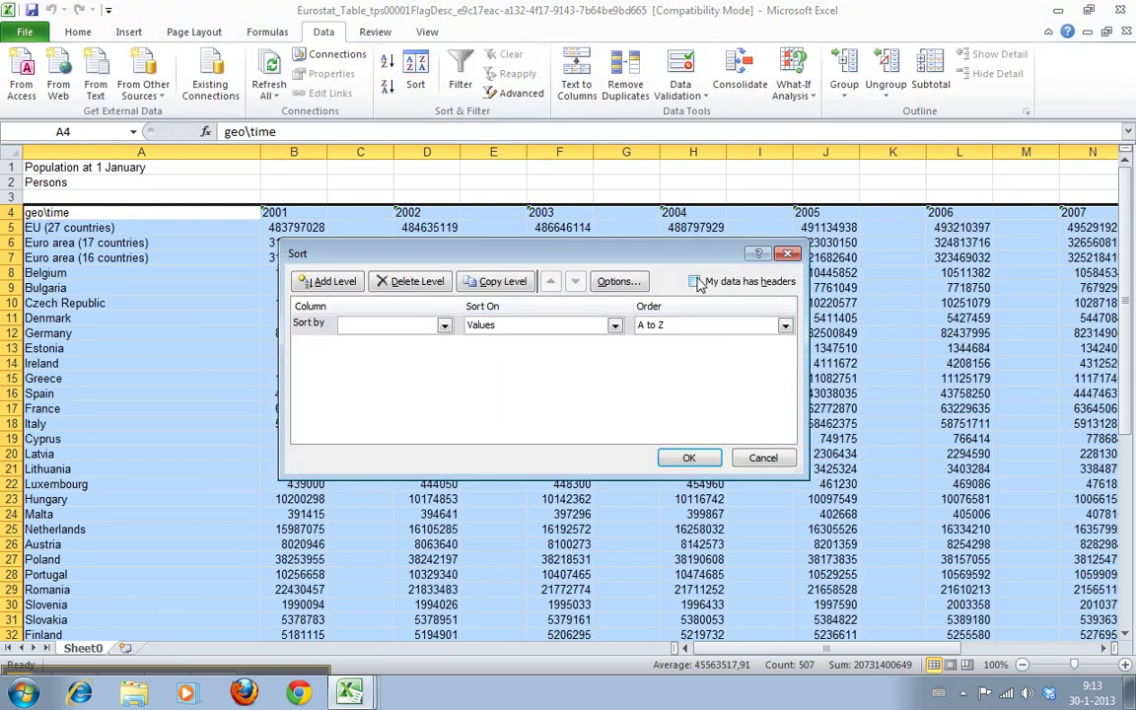
pyautogui.click(695, 282)
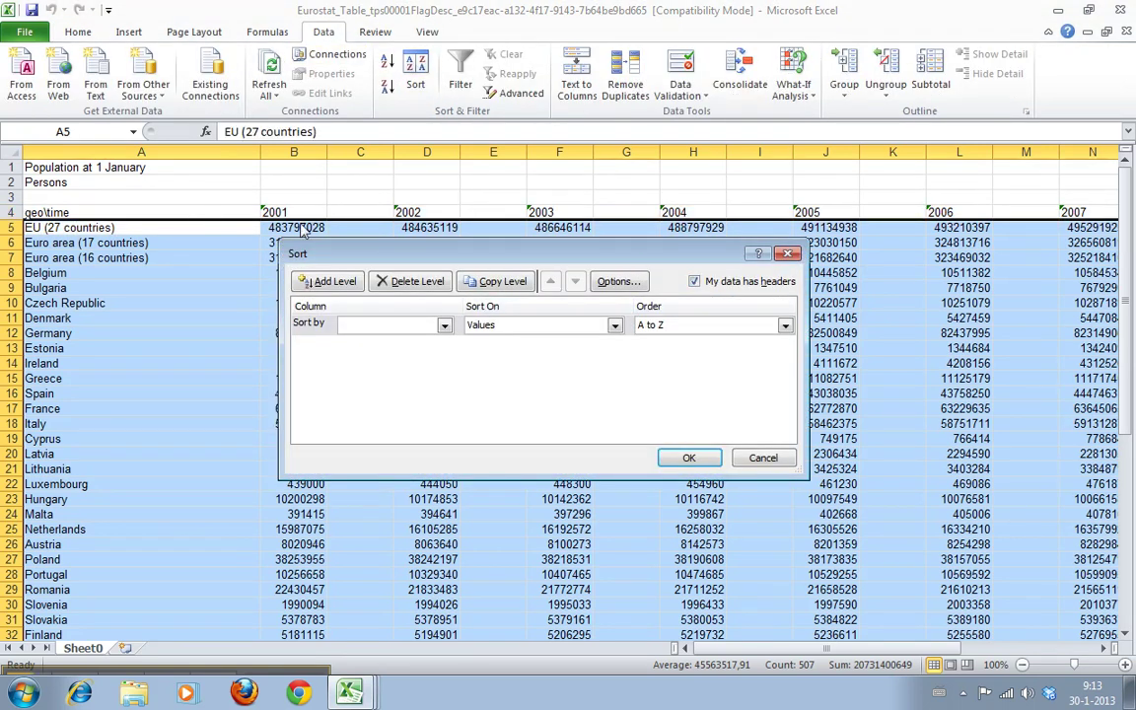
pyautogui.click(443, 326)
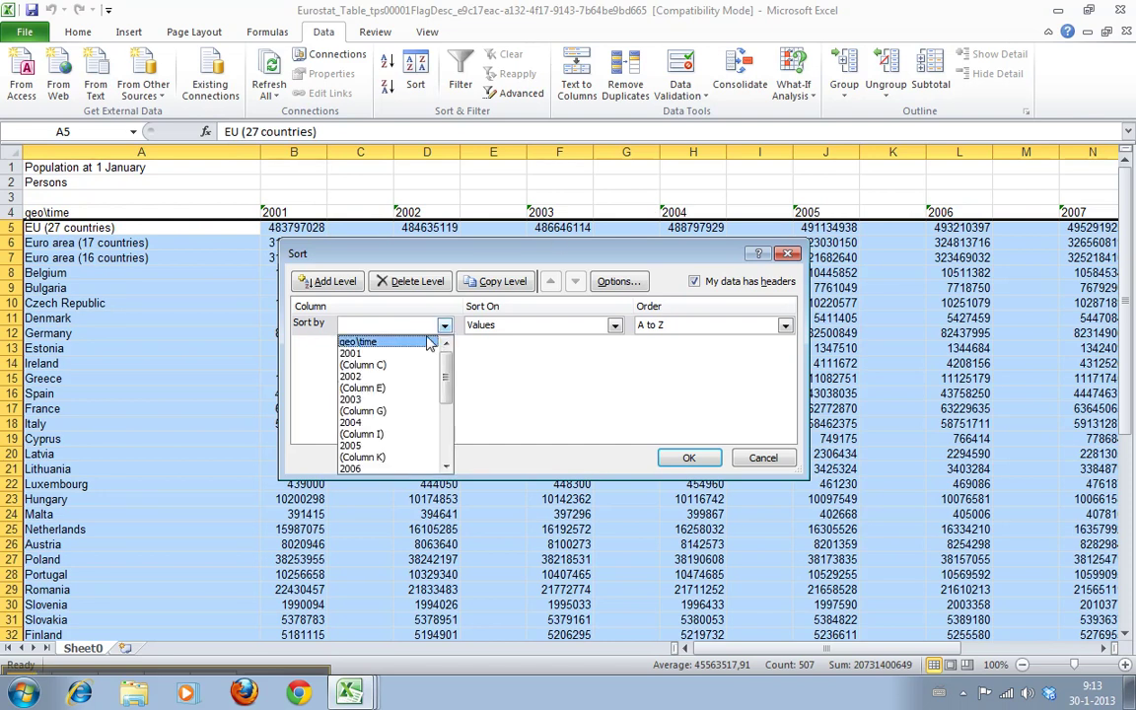
pyautogui.click(416, 343)
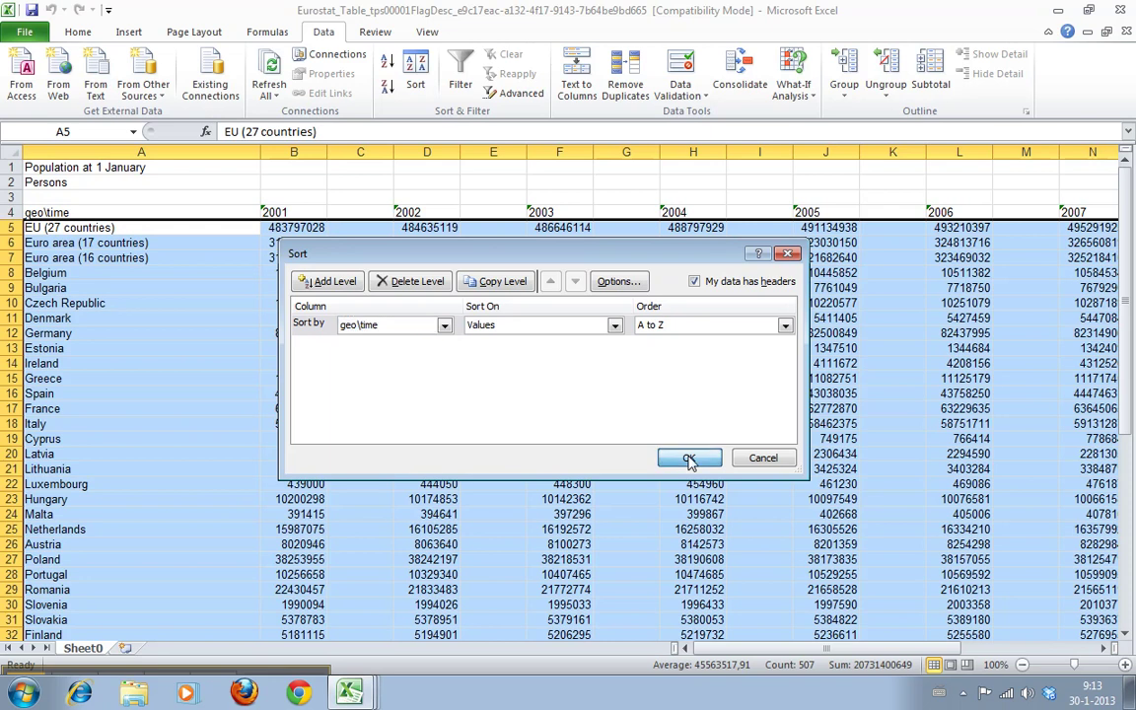
pyautogui.click(690, 459)
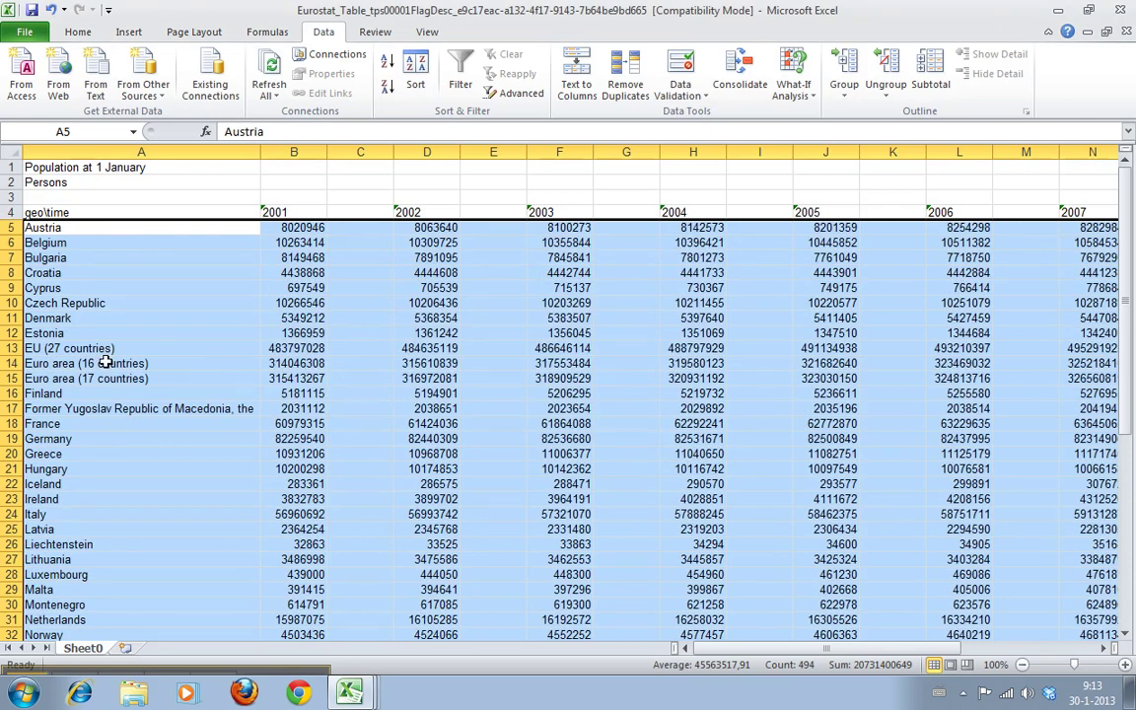
pyautogui.click(163, 213)
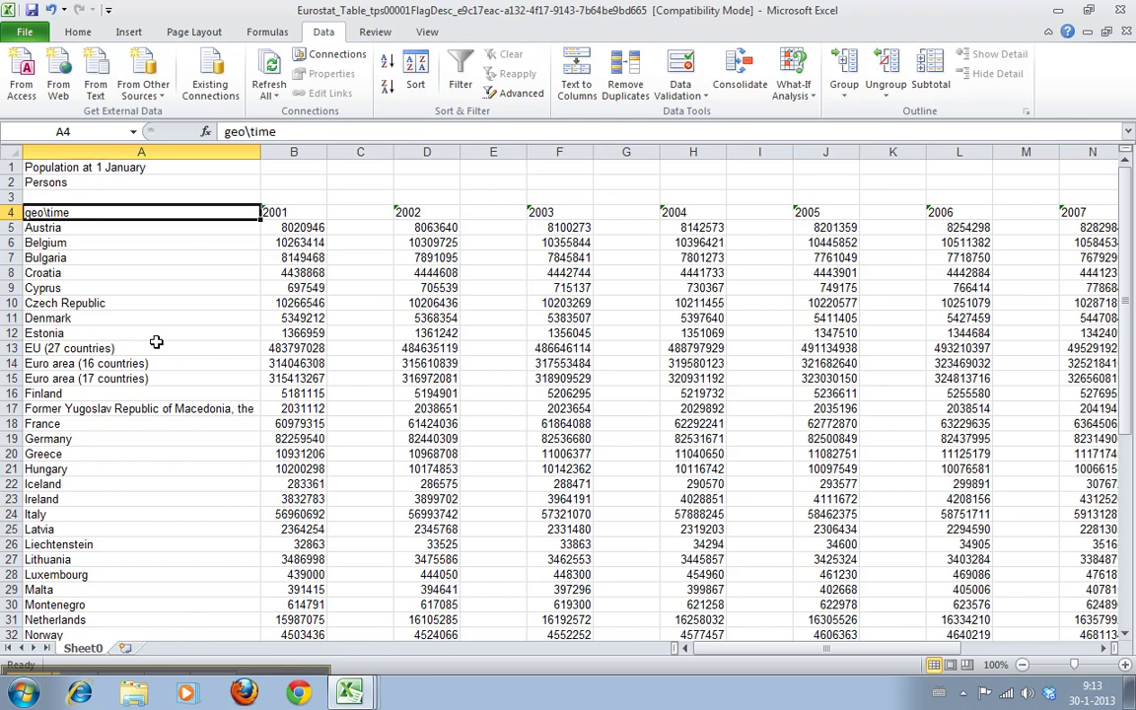
pyautogui.press('Down')
pyautogui.press('Up')
pyautogui.press('Right')
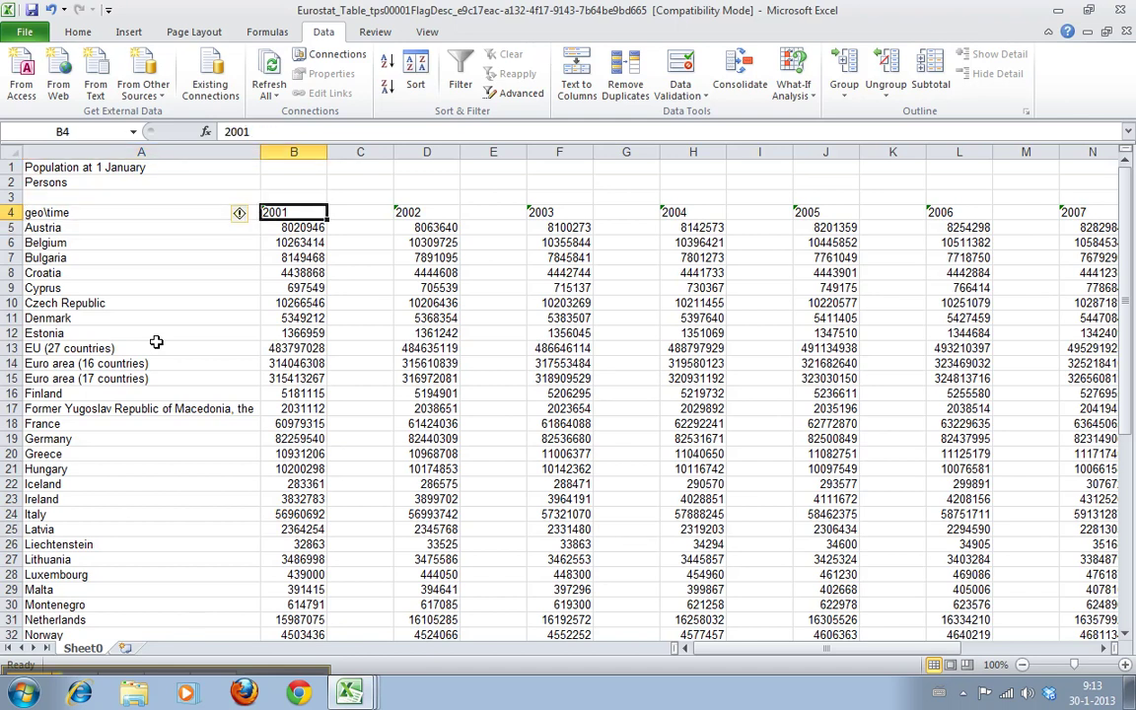
pyautogui.press('Right')
pyautogui.press('Right')
pyautogui.press('Right')
pyautogui.press('Right')
pyautogui.press('Right')
pyautogui.press('Right')
pyautogui.press('Left')
pyautogui.press('Left')
pyautogui.press('Left')
pyautogui.press('Left')
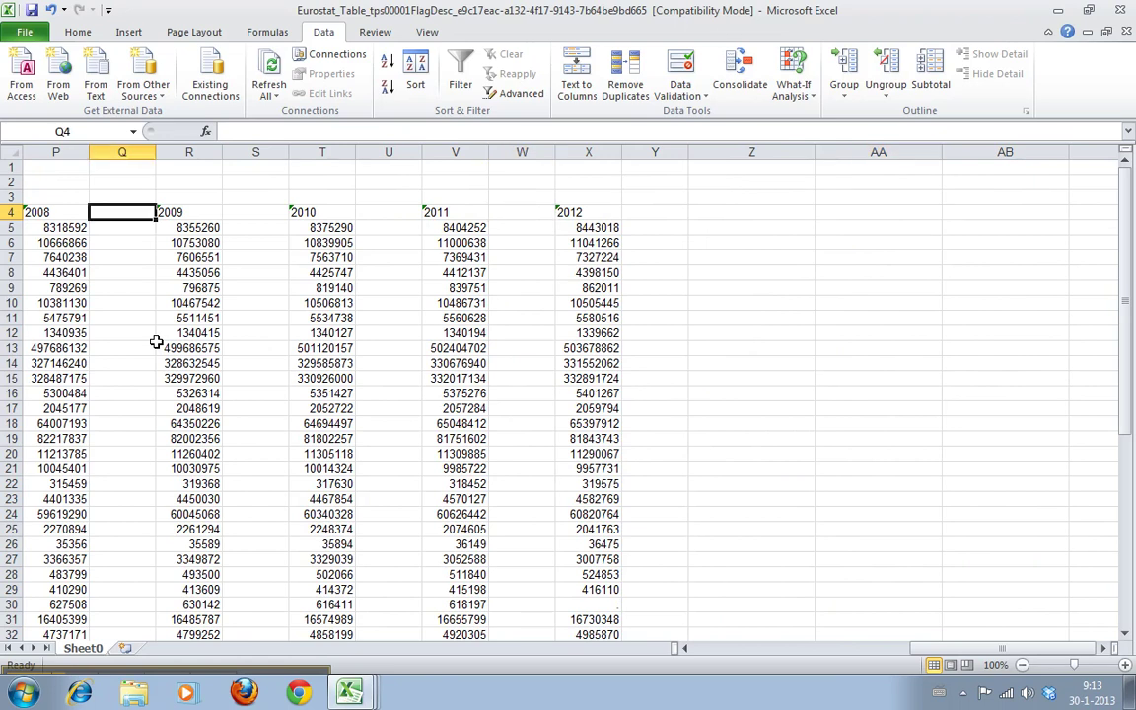
pyautogui.press('Left')
pyautogui.press('Left')
pyautogui.press('Left')
pyautogui.press('Left')
pyautogui.press('Left')
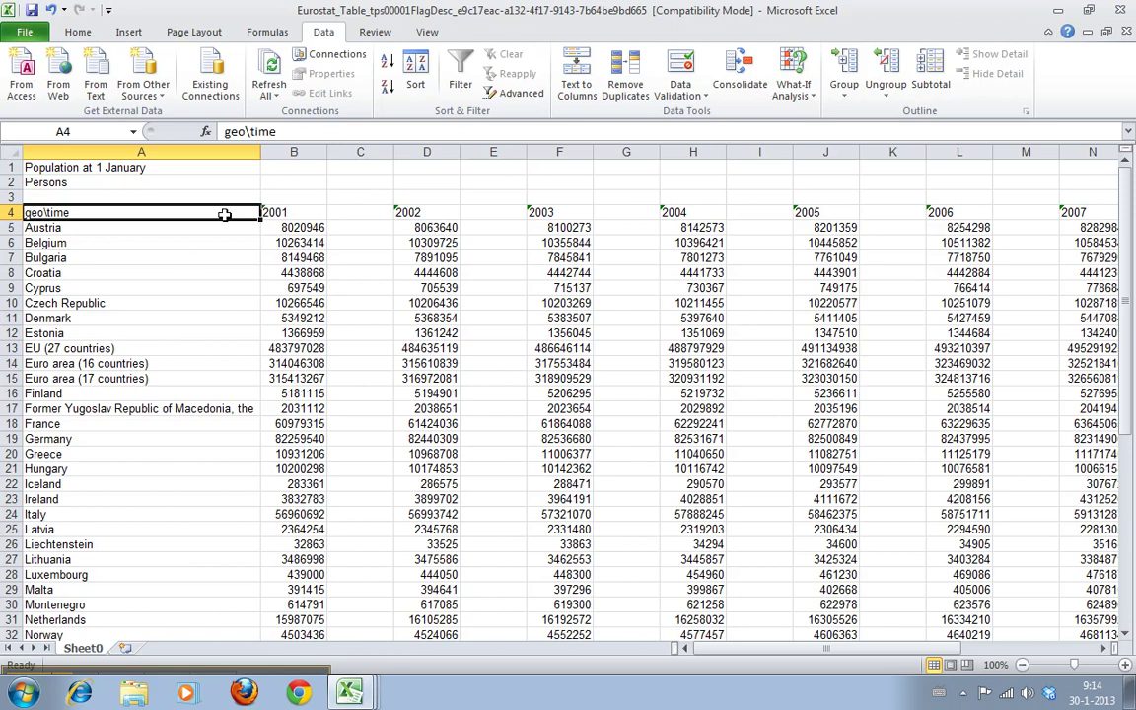
pyautogui.moveTo(277, 212); pyautogui.dragTo(1126, 677)
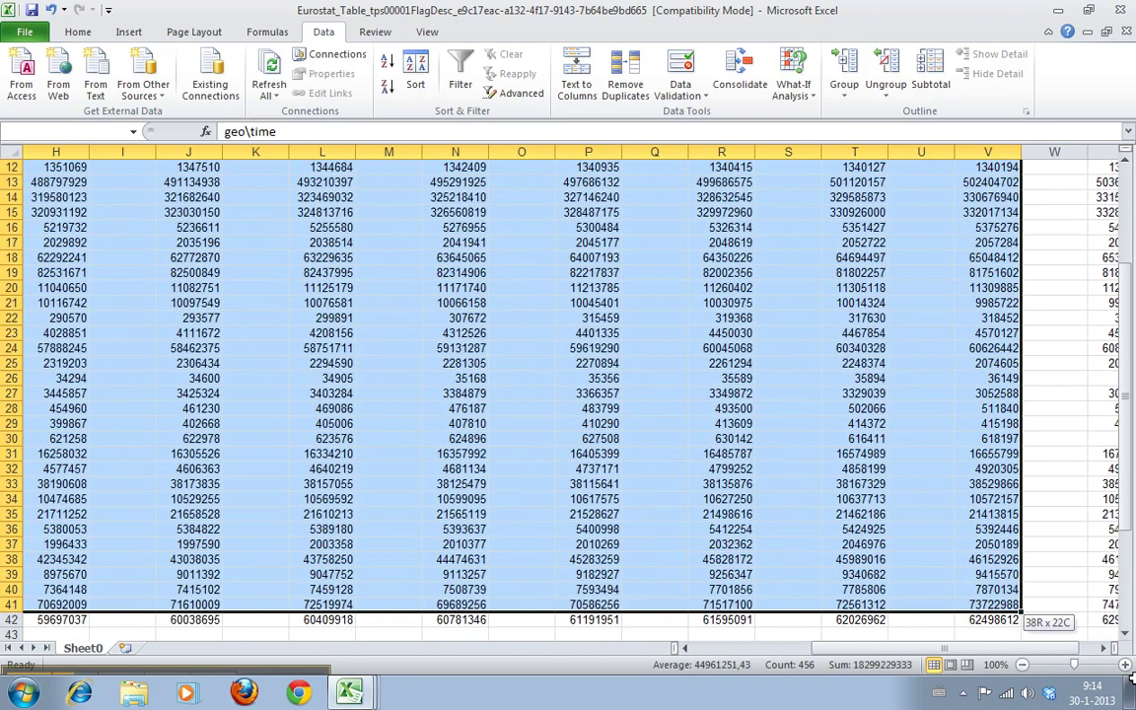
# - Set up a Sort left to right on the table, ordered by Row 4's years
pyautogui.moveTo(1127, 677); pyautogui.dragTo(993, 614)
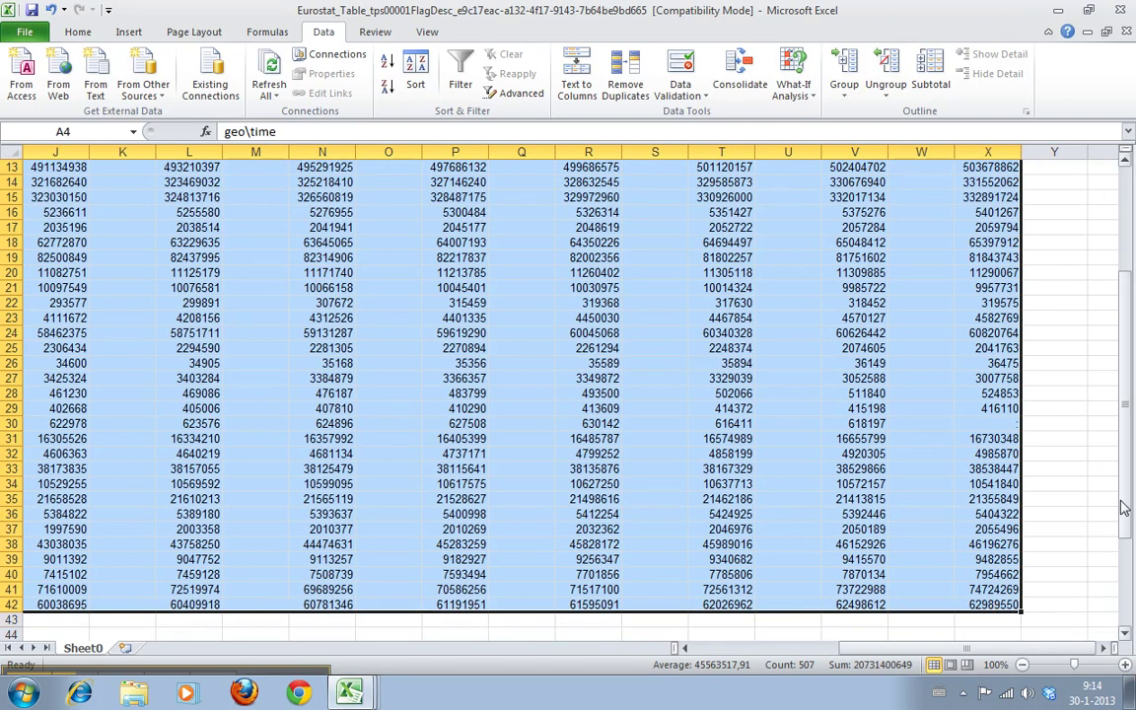
pyautogui.moveTo(1125, 474); pyautogui.dragTo(1125, 375)
pyautogui.hscroll(-5, 912, 587)
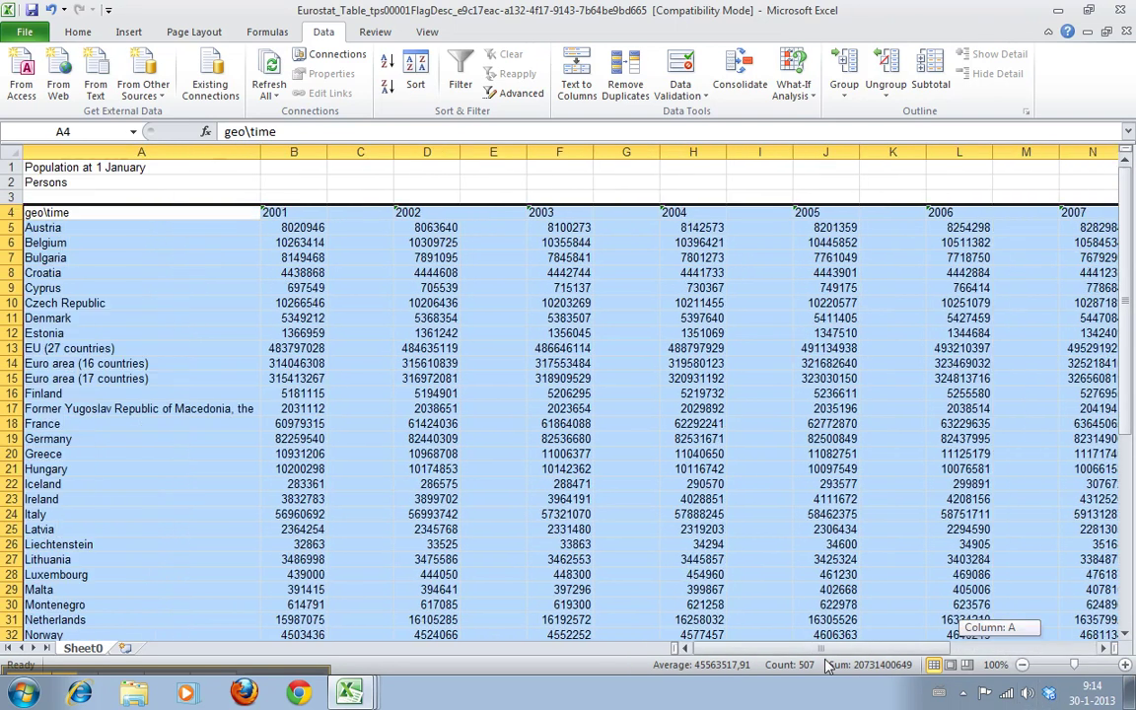
pyautogui.click(418, 71)
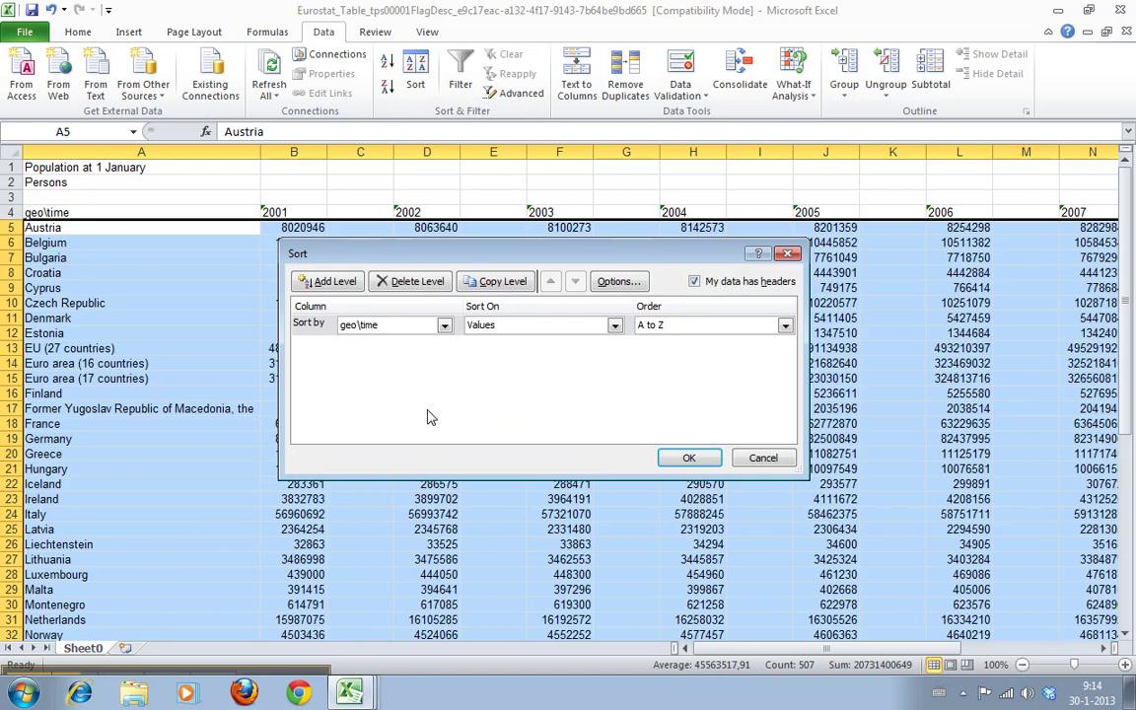
pyautogui.click(639, 283)
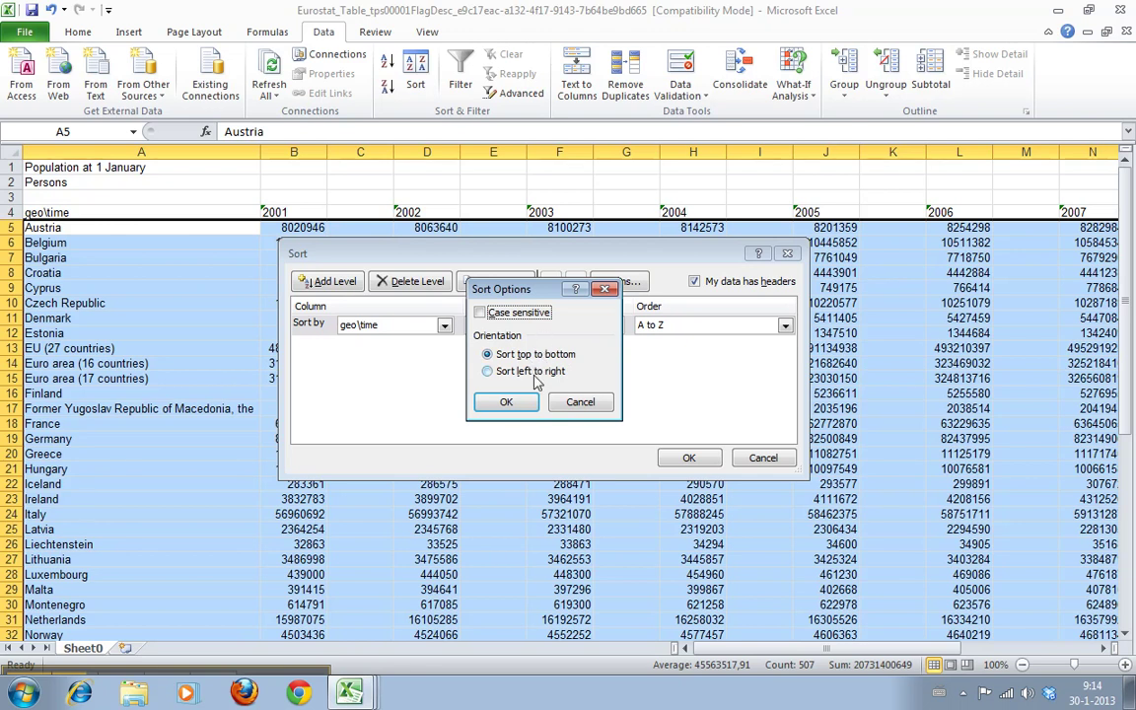
pyautogui.click(489, 371)
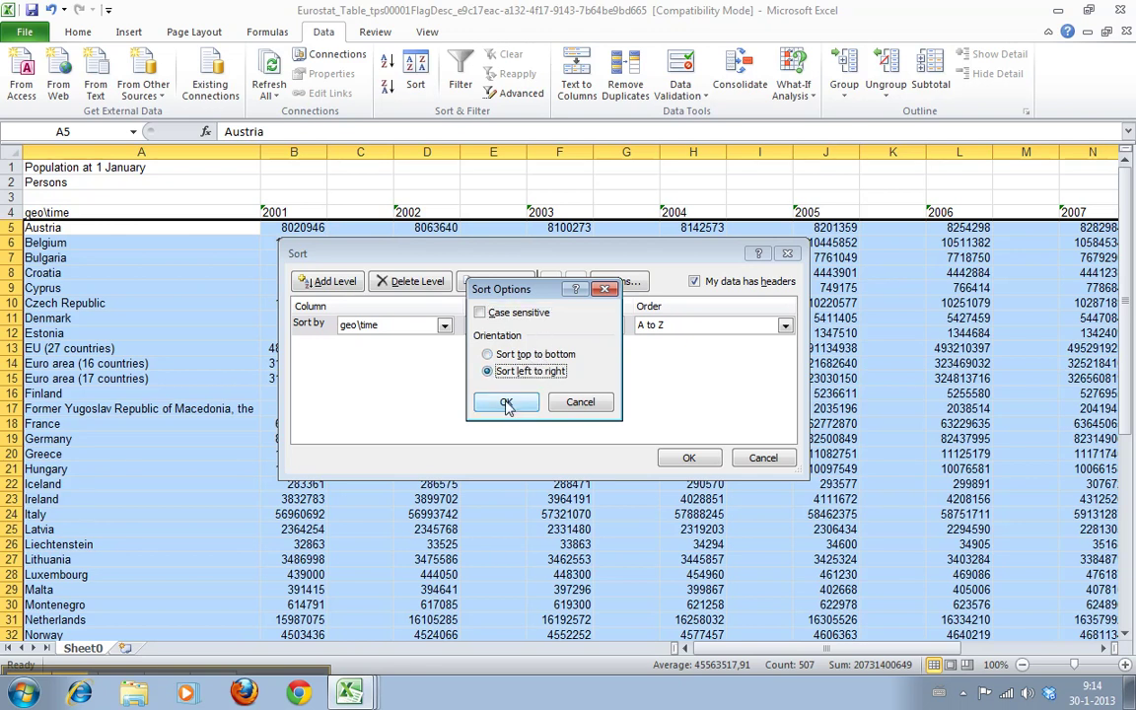
pyautogui.click(506, 401)
pyautogui.click(443, 327)
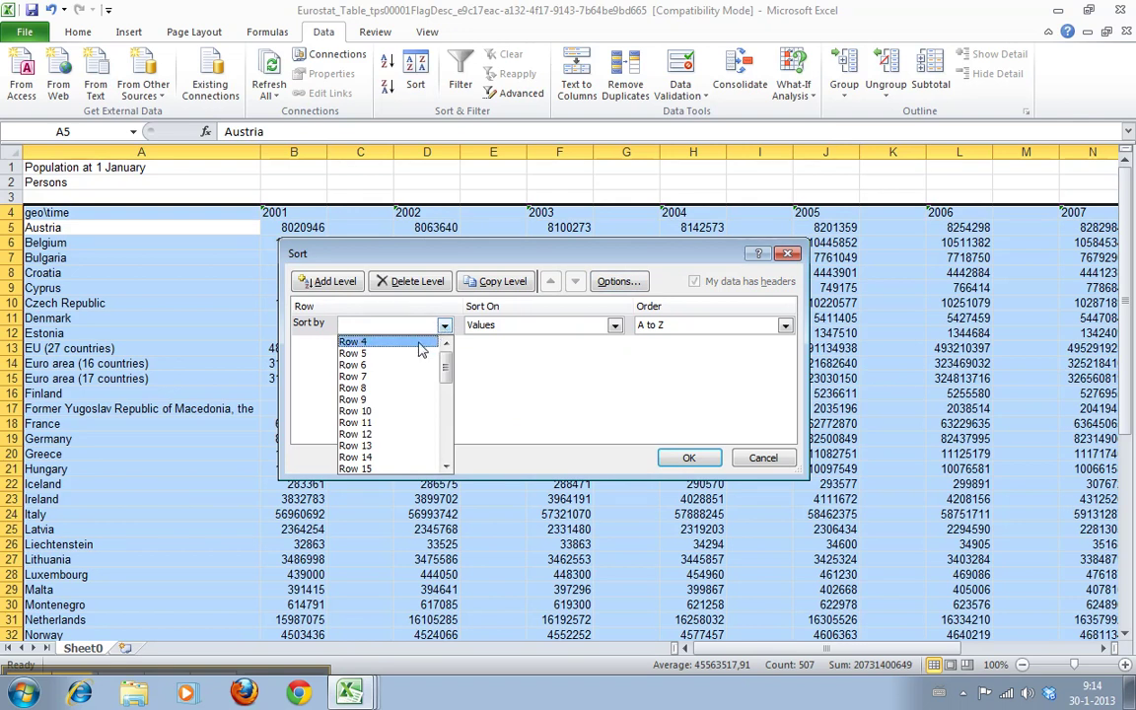
pyautogui.click(420, 349)
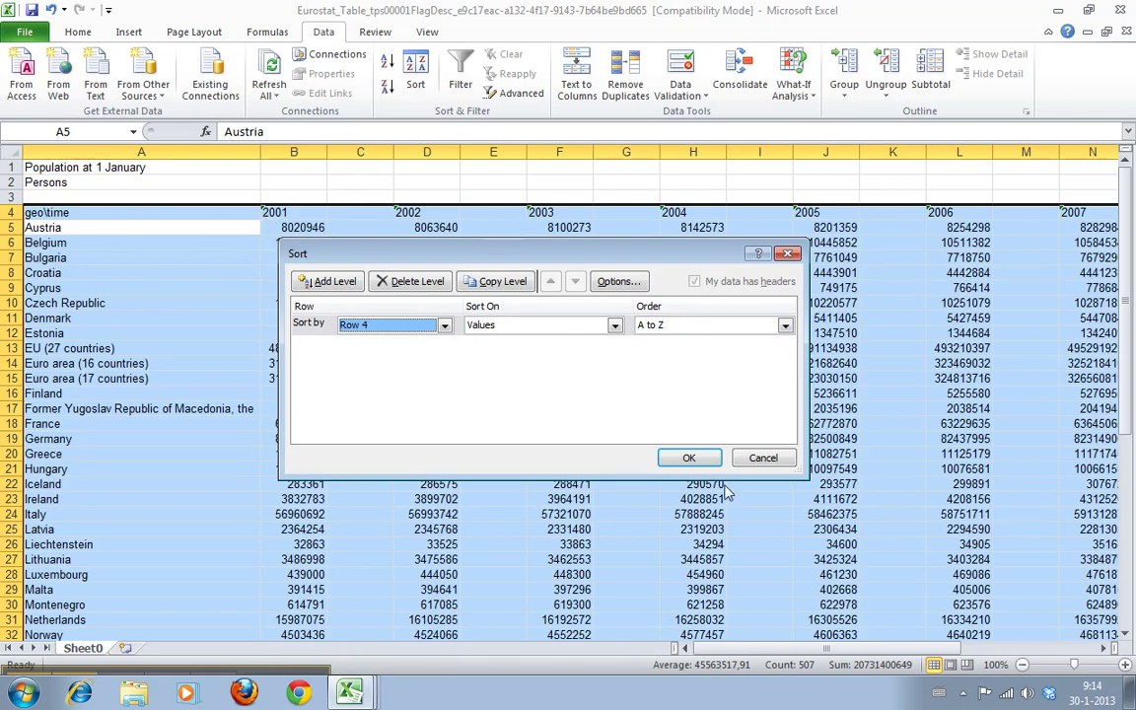
# - Apply the left-to-right year sort, then undo it after country names moved to the end
pyautogui.click(687, 457)
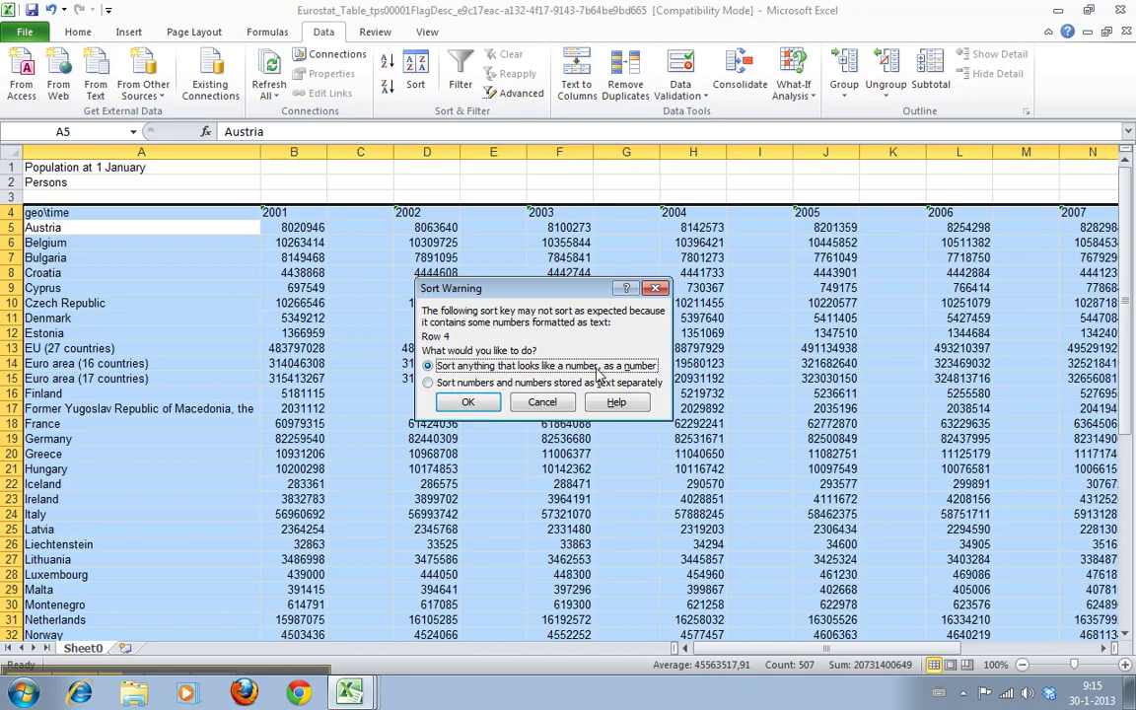
pyautogui.click(460, 405)
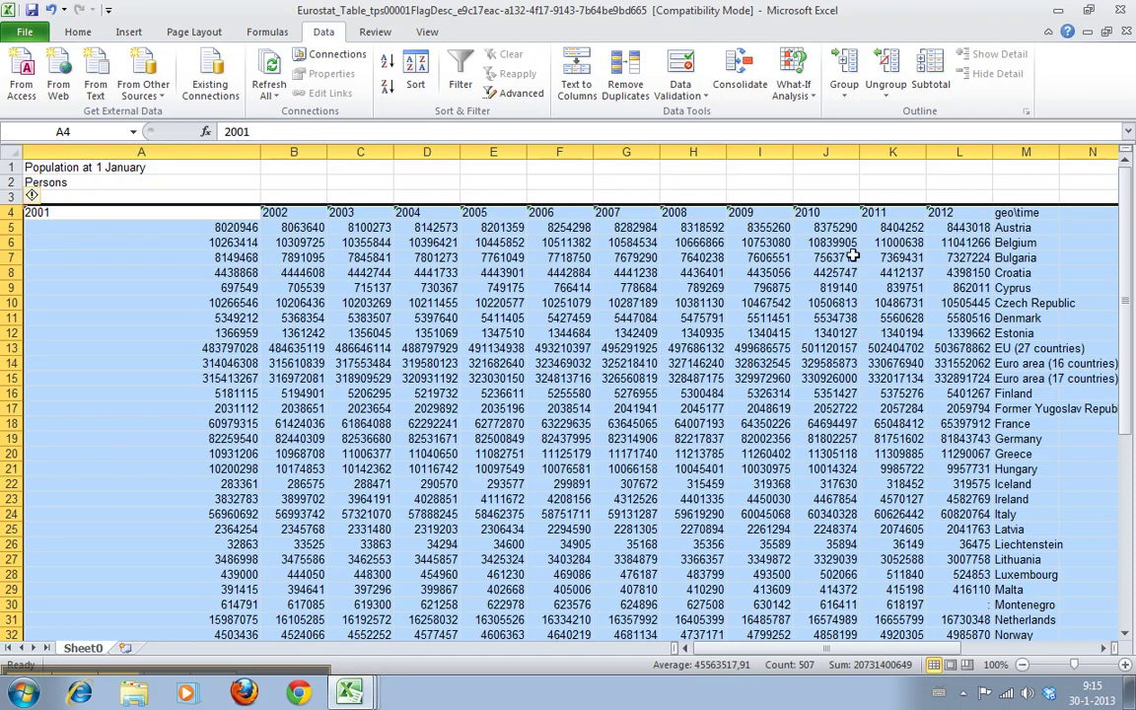
pyautogui.click(54, 9)
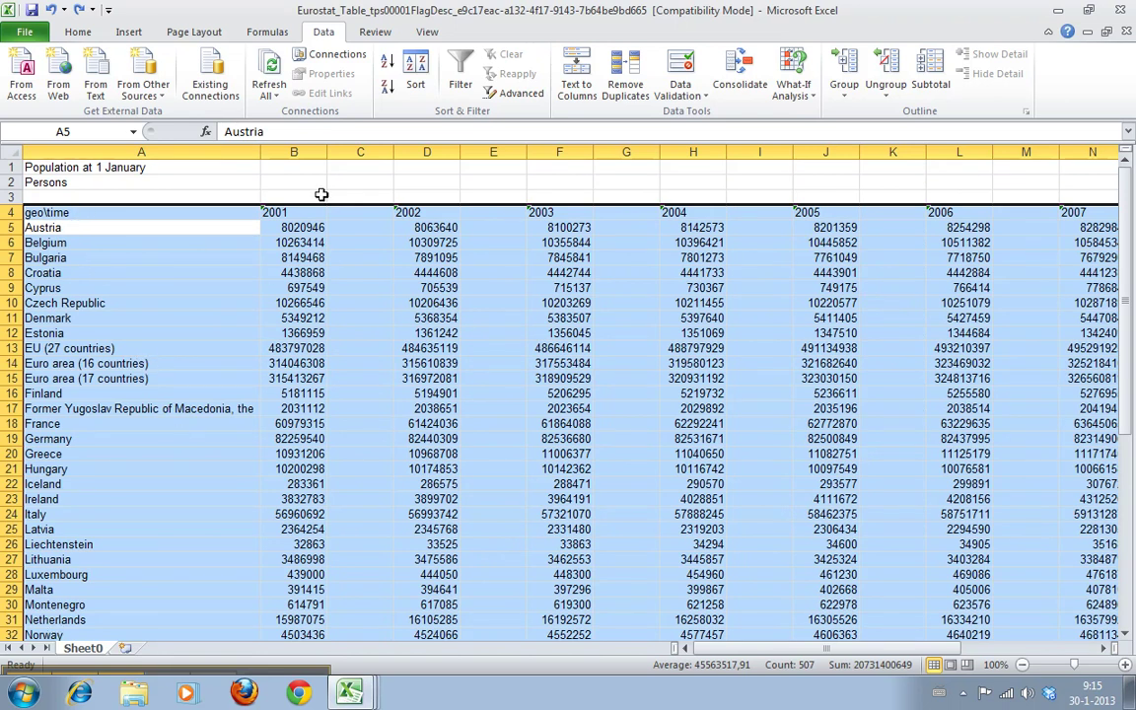
# - Select B4 through the data's end and configure a left-to-right sort by Row 4
pyautogui.click(293, 169)
pyautogui.moveTo(298, 205)
pyautogui.mouseDown()
pyautogui.moveTo(831, 629)
pyautogui.moveTo(997, 563)
pyautogui.mouseUp()
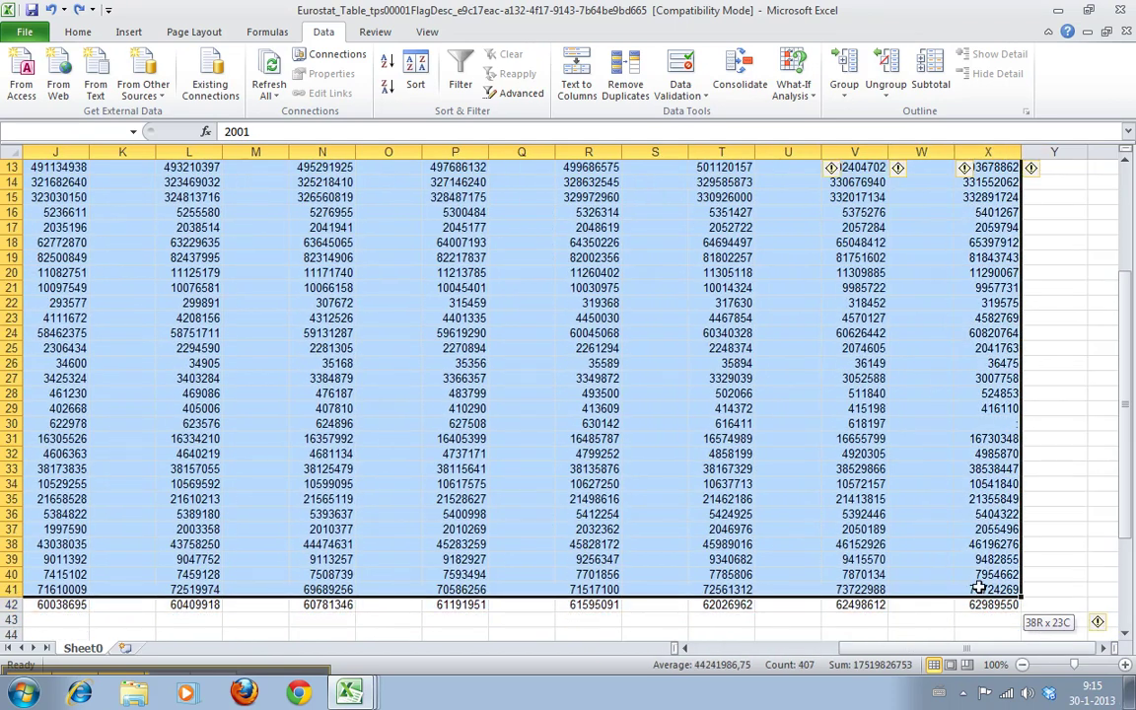
pyautogui.moveTo(858, 648); pyautogui.dragTo(595, 671)
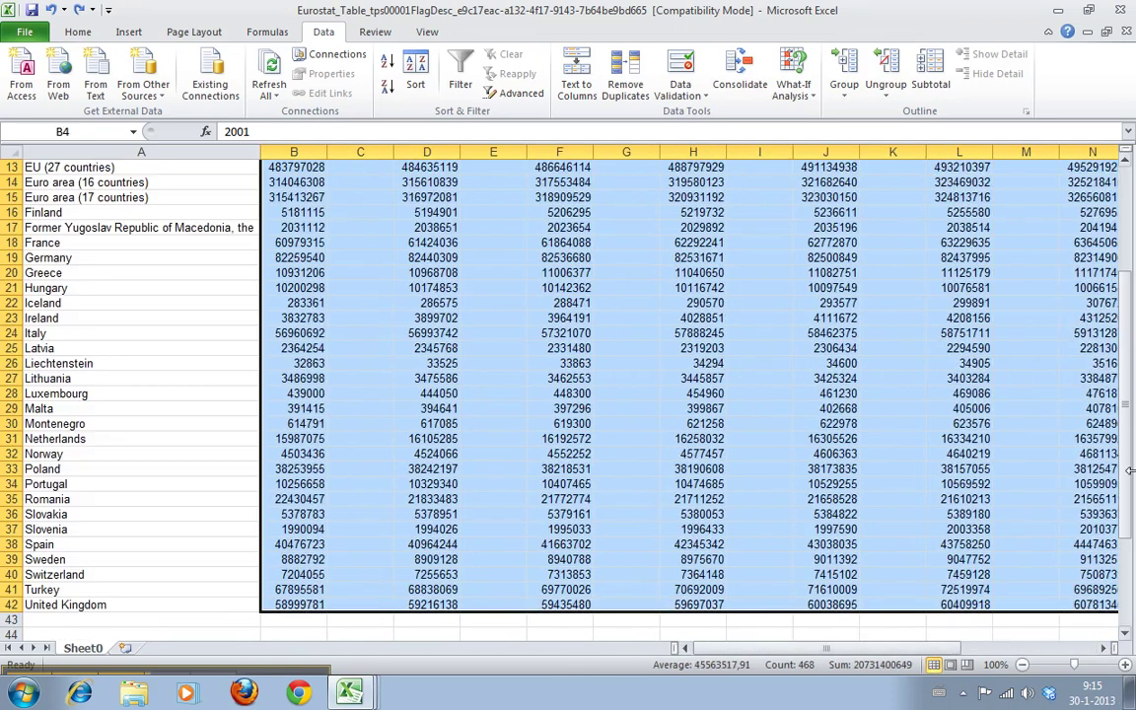
pyautogui.moveTo(1127, 483); pyautogui.dragTo(1130, 178)
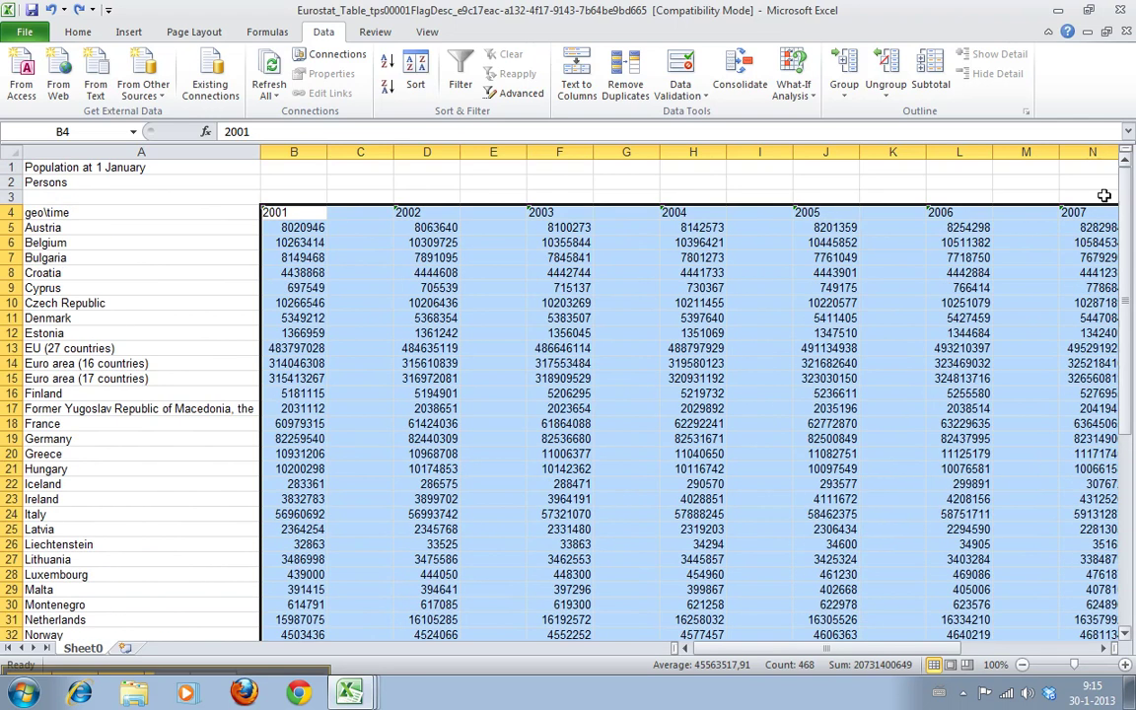
pyautogui.click(415, 74)
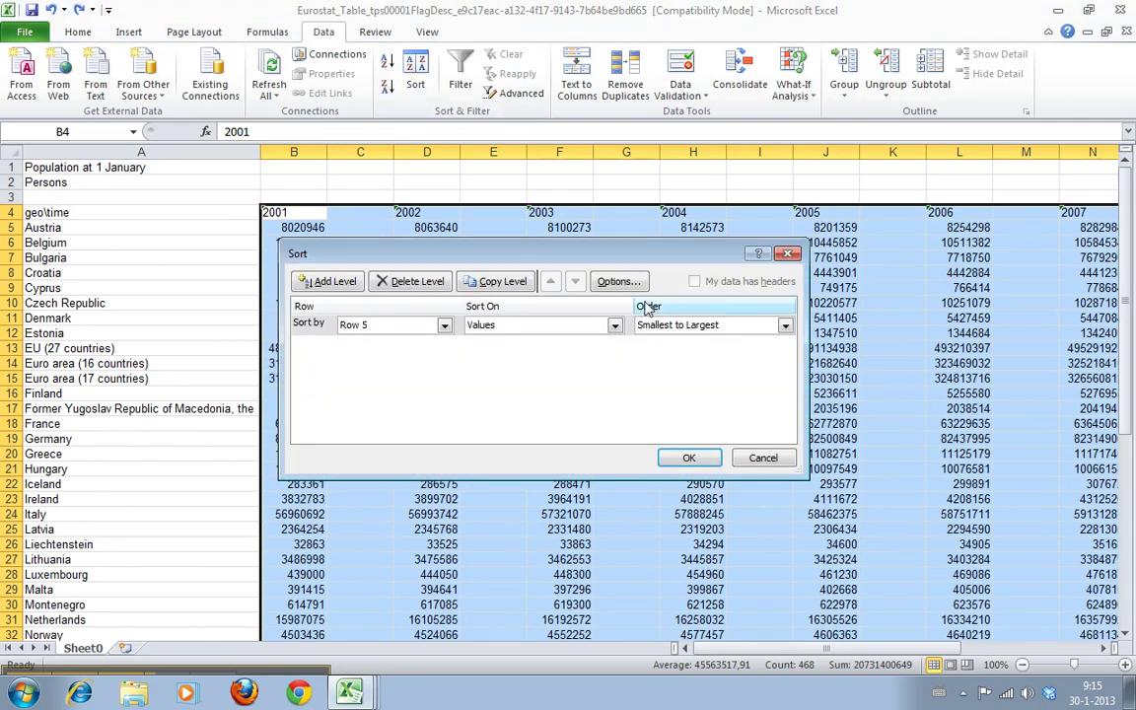
pyautogui.click(618, 281)
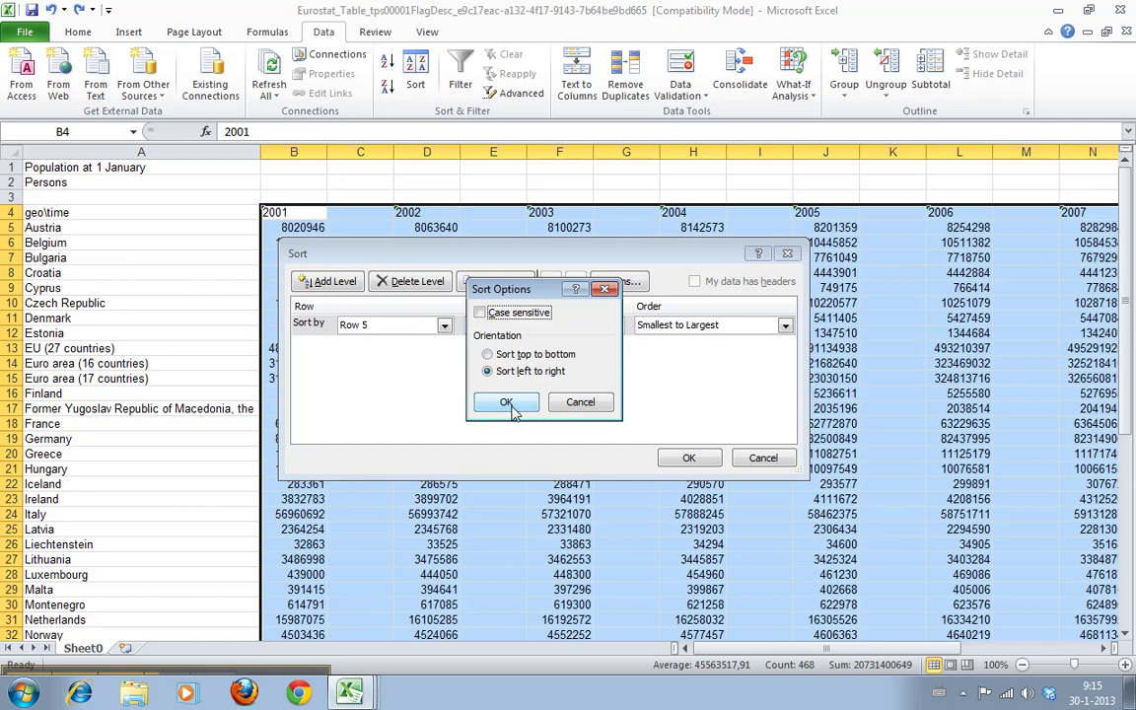
pyautogui.click(507, 403)
pyautogui.click(443, 326)
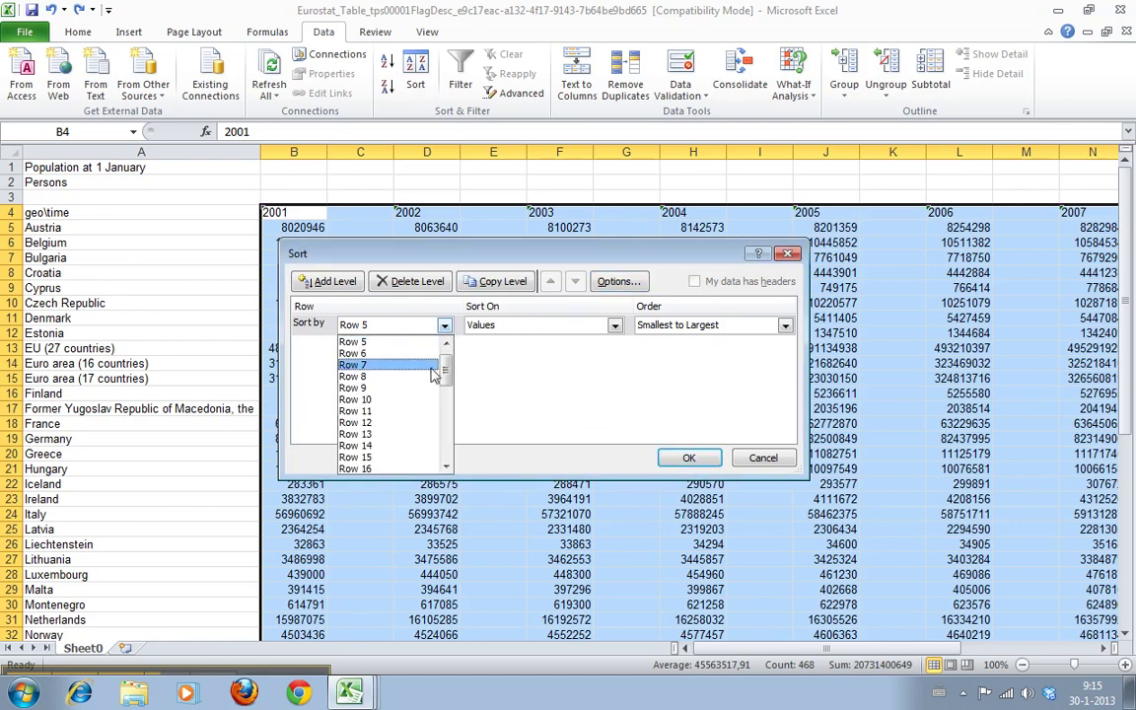
pyautogui.scroll(1, 433, 373)
pyautogui.click(395, 342)
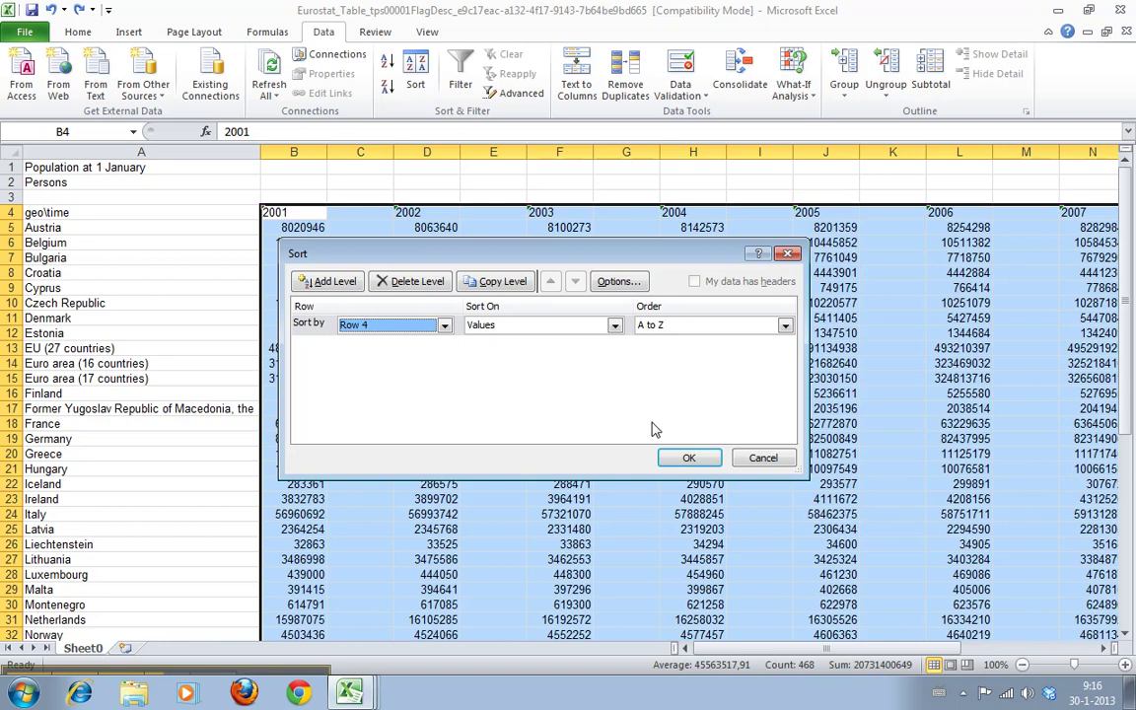
# - Run the sort with text years treated as numbers, ordering columns 2001–2012
pyautogui.click(688, 457)
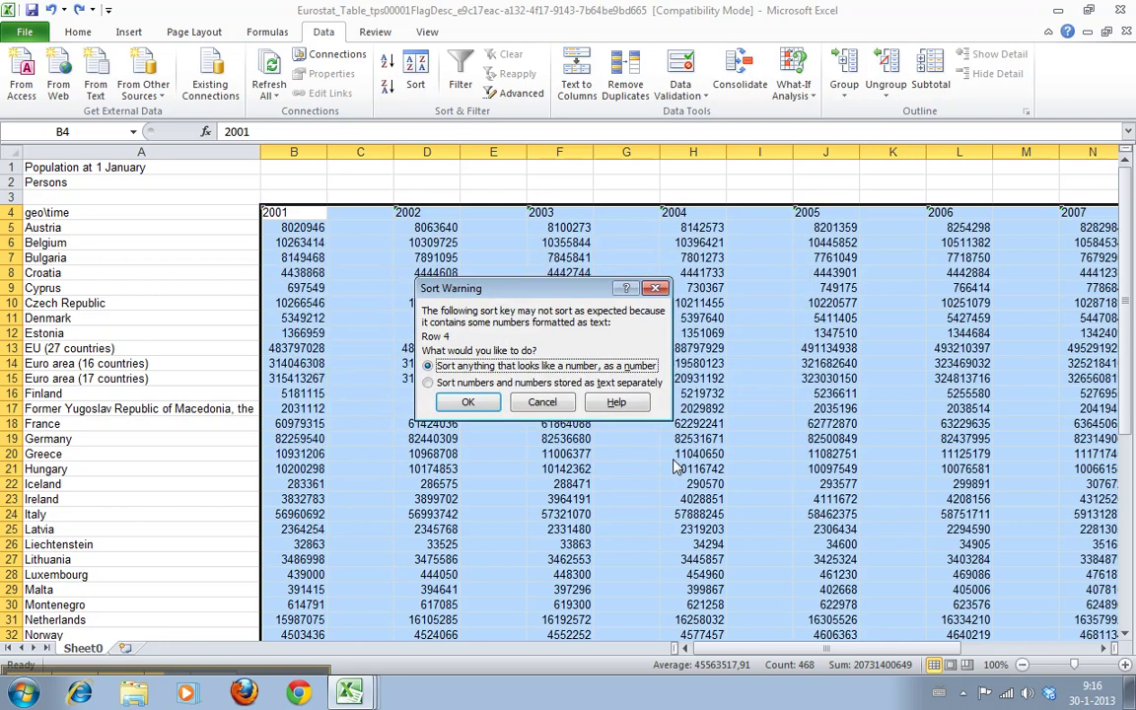
pyautogui.click(469, 404)
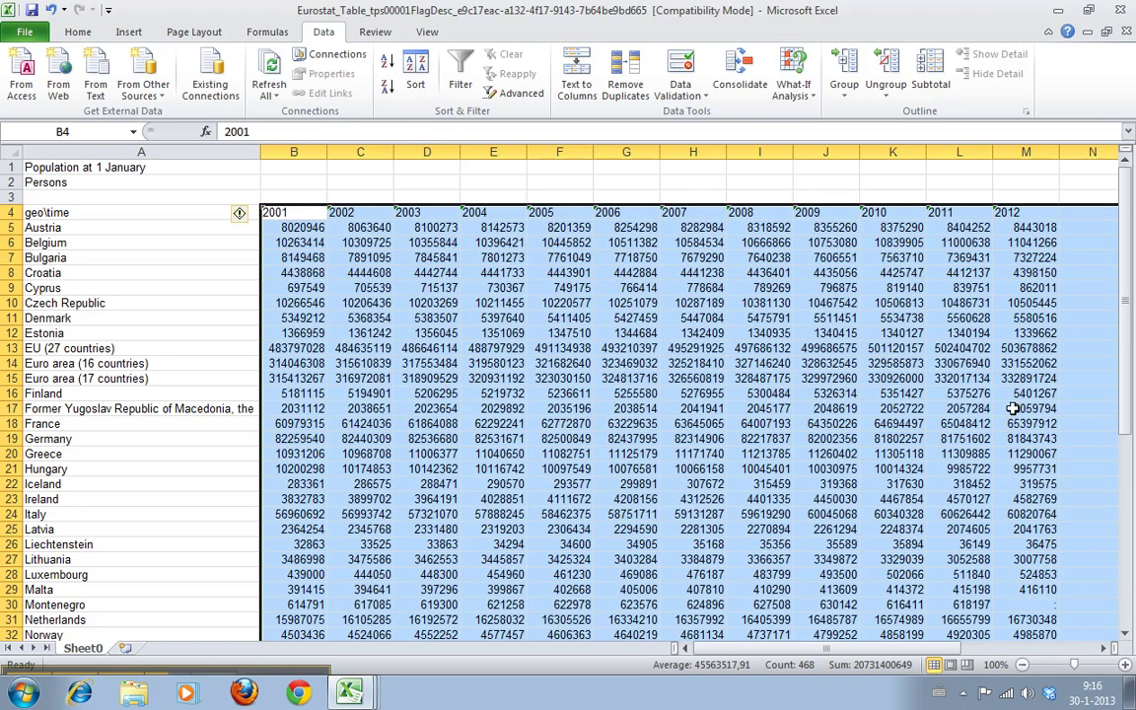
pyautogui.click(1090, 409)
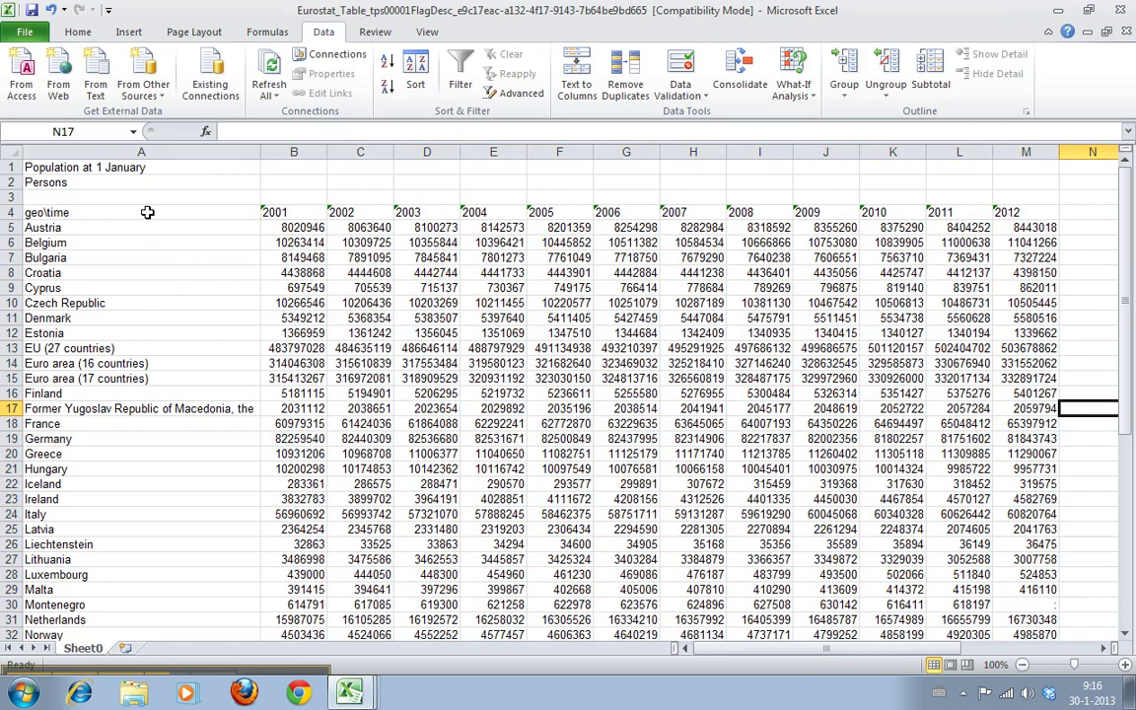
# - Replace the colon placeholder in cell M30 with 0
pyautogui.moveTo(138, 212); pyautogui.dragTo(1018, 618)
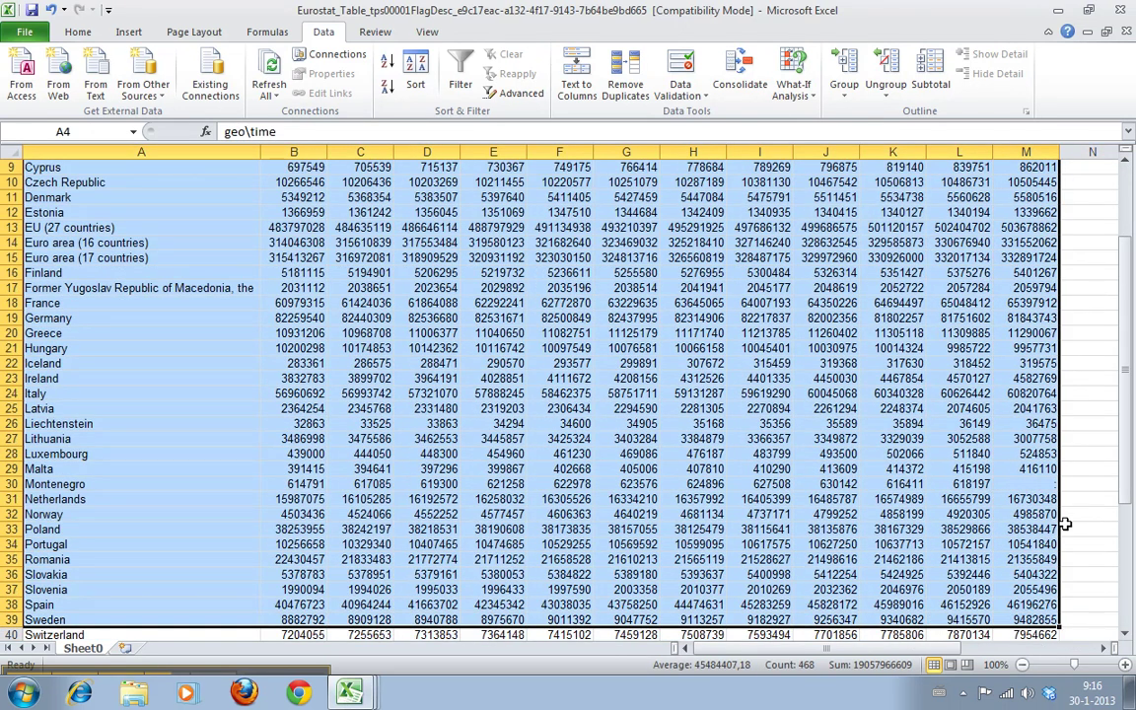
pyautogui.click(1090, 514)
pyautogui.moveTo(1122, 471); pyautogui.dragTo(1122, 476)
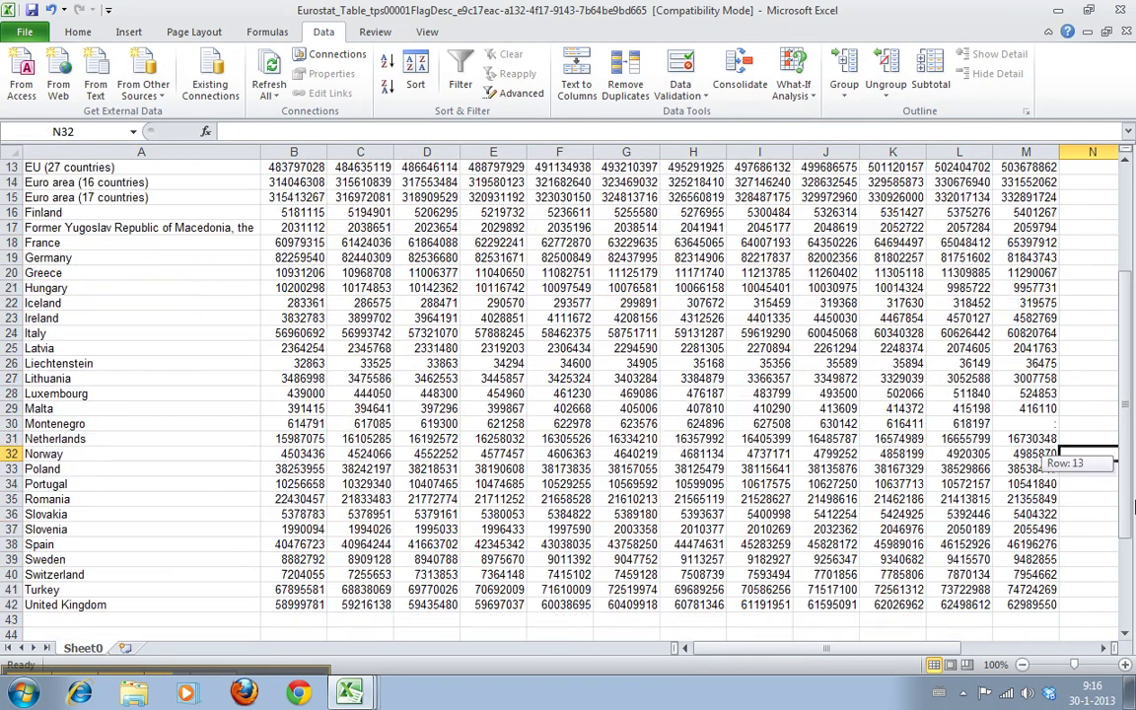
pyautogui.press('Up')
pyautogui.press('Up')
pyautogui.press('Left')
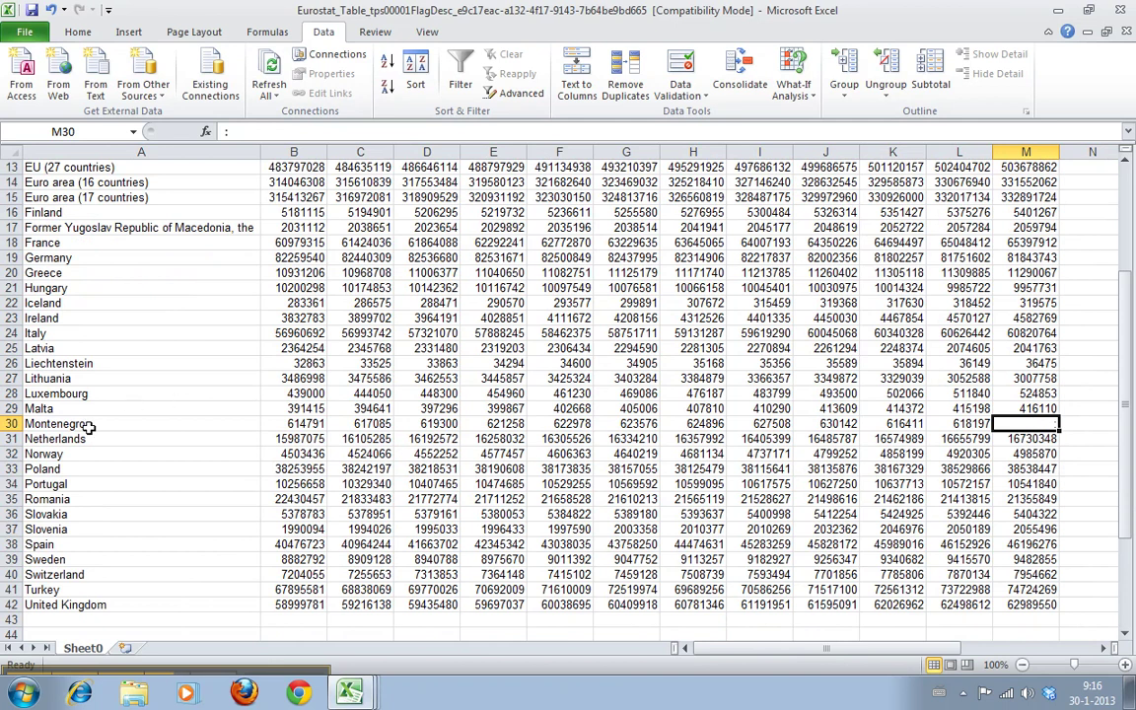
pyautogui.click(1130, 461)
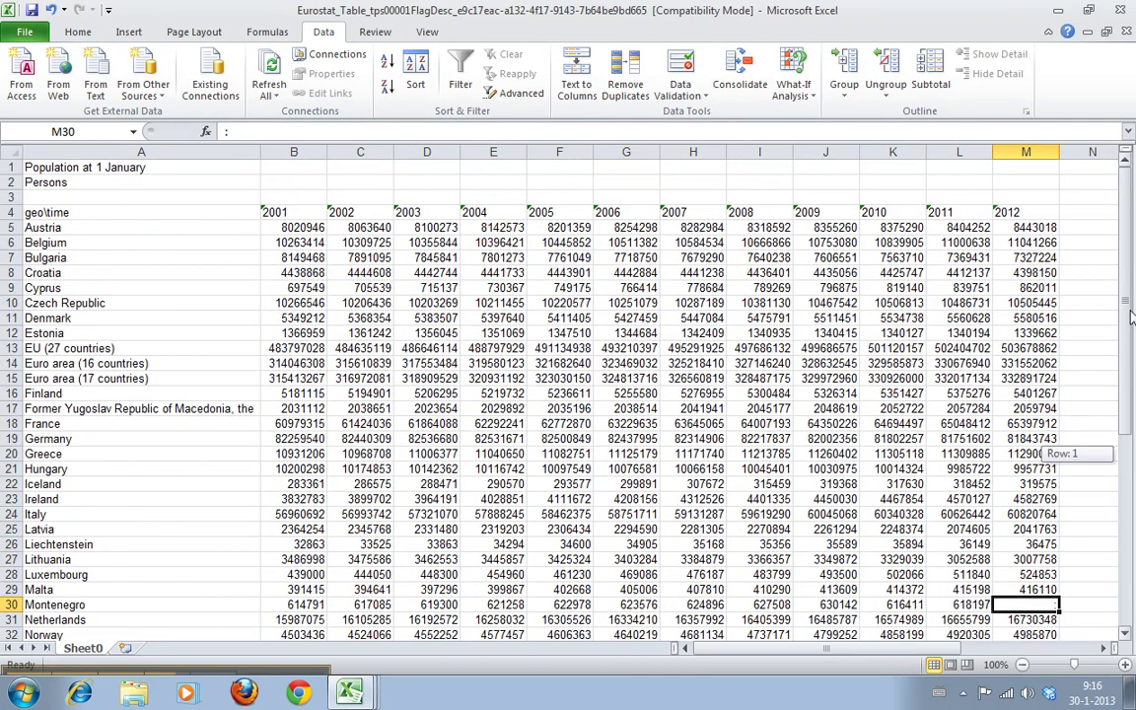
pyautogui.moveTo(1130, 462); pyautogui.dragTo(1041, 434)
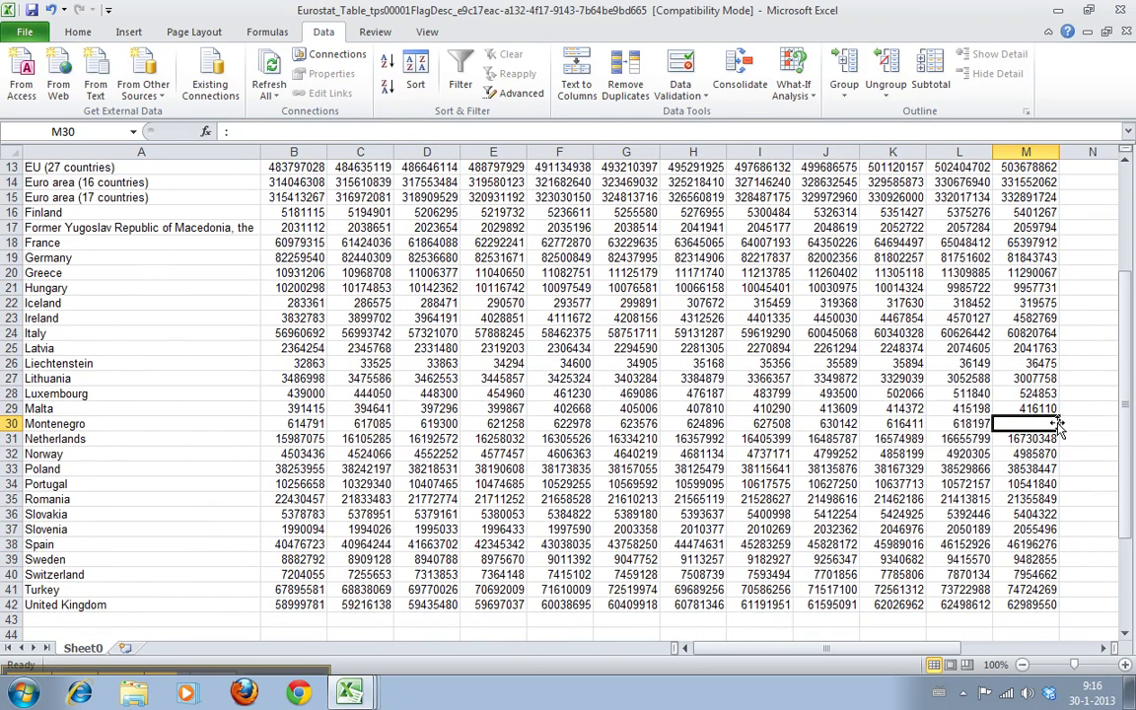
pyautogui.moveTo(1128, 422); pyautogui.dragTo(942, 500)
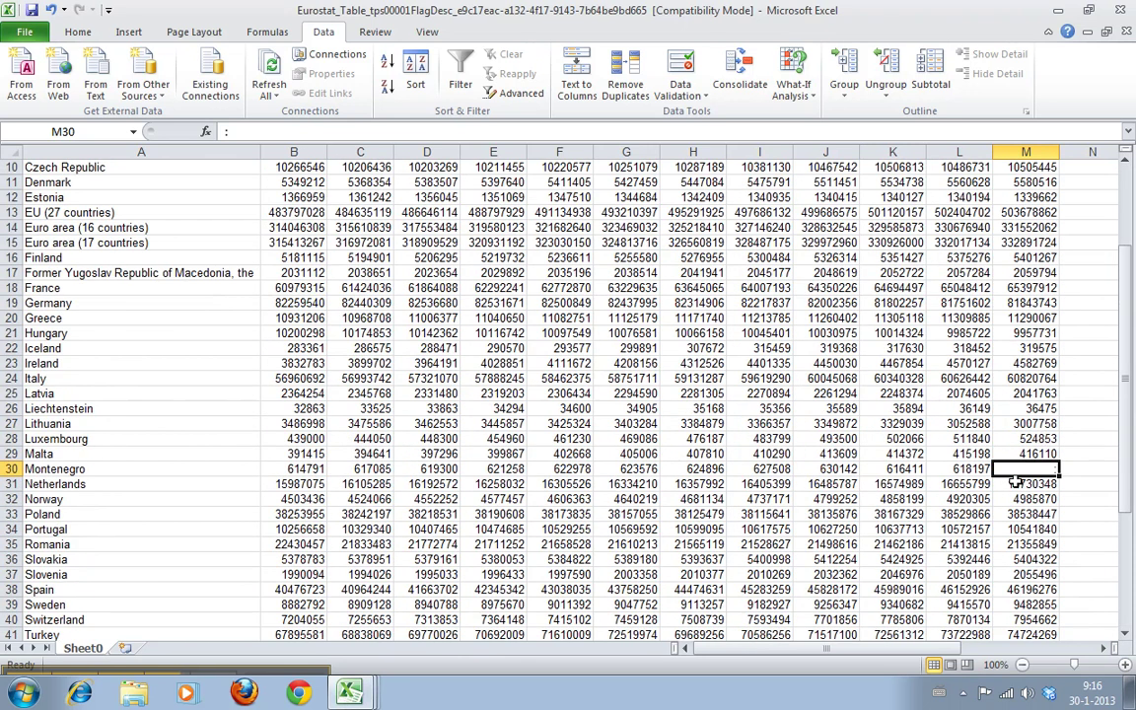
pyautogui.write('0')
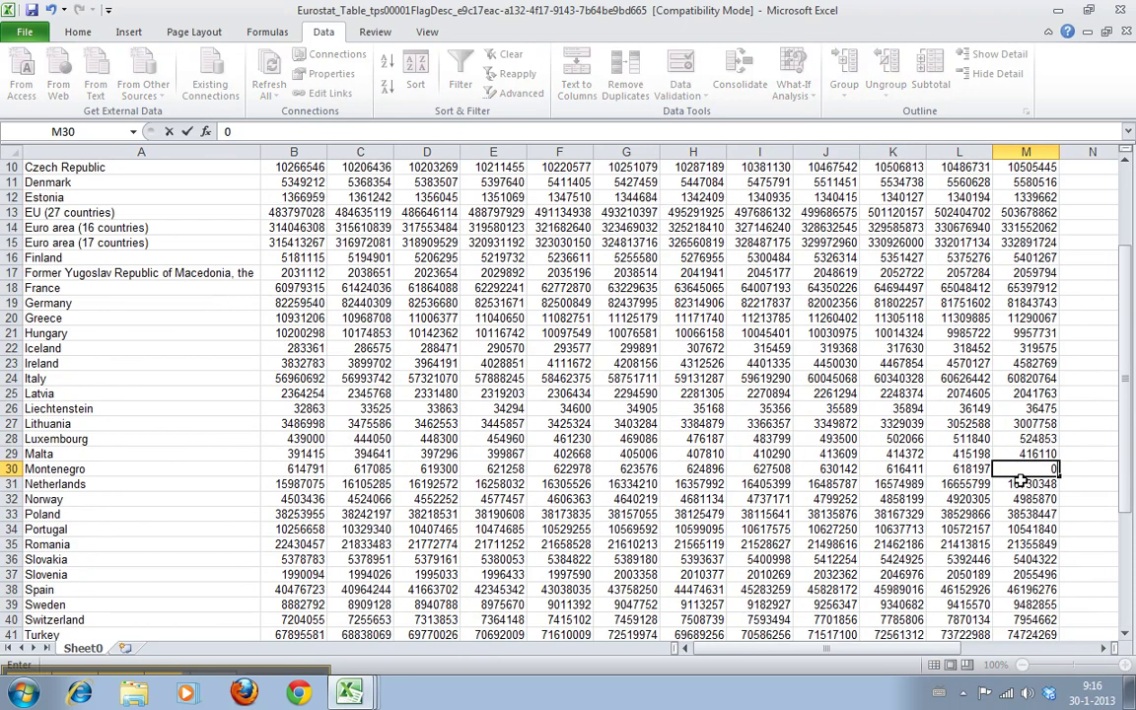
pyautogui.press('Return')
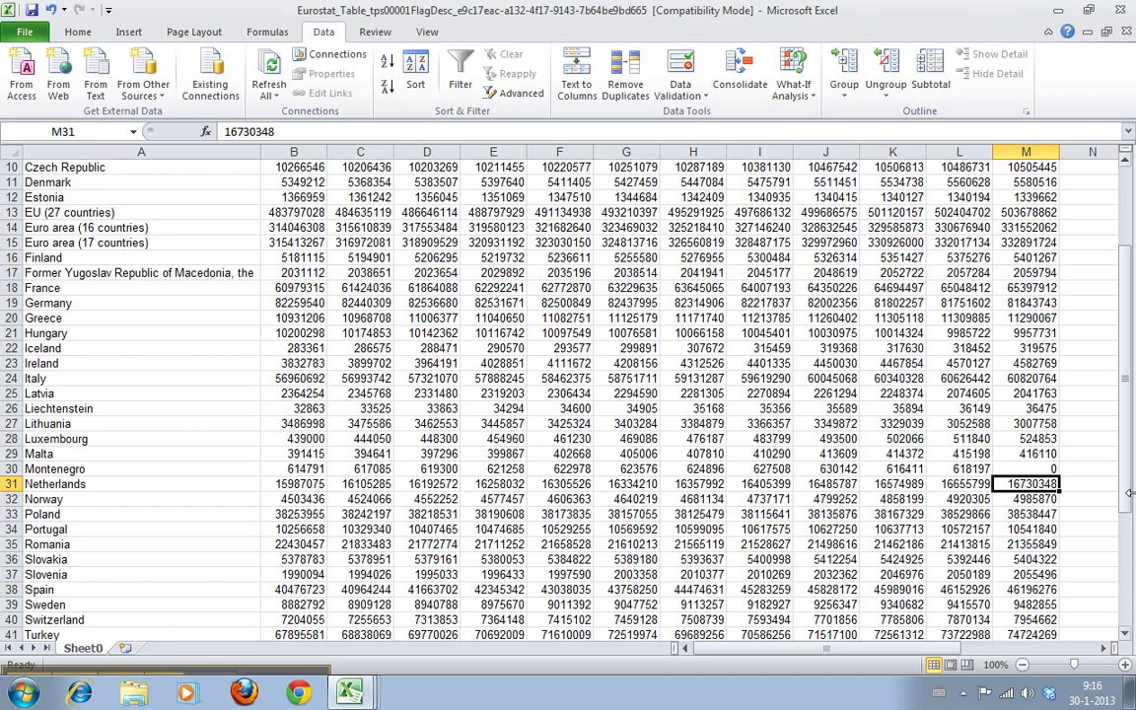
pyautogui.moveTo(1130, 574); pyautogui.dragTo(1122, 217)
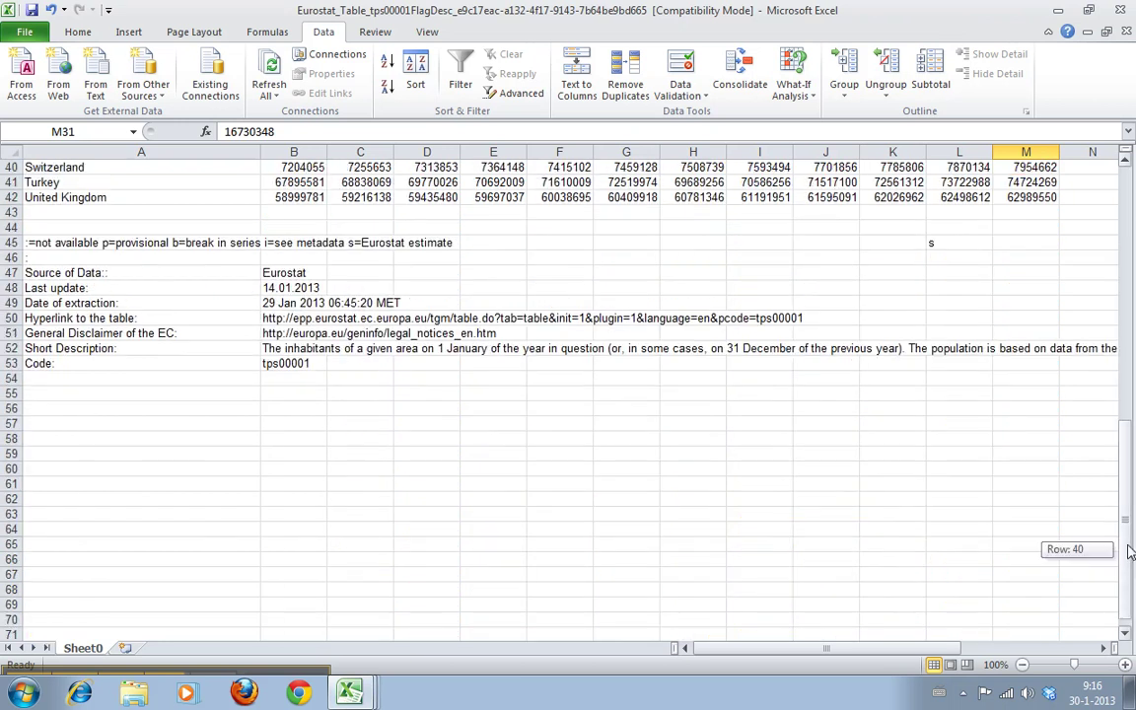